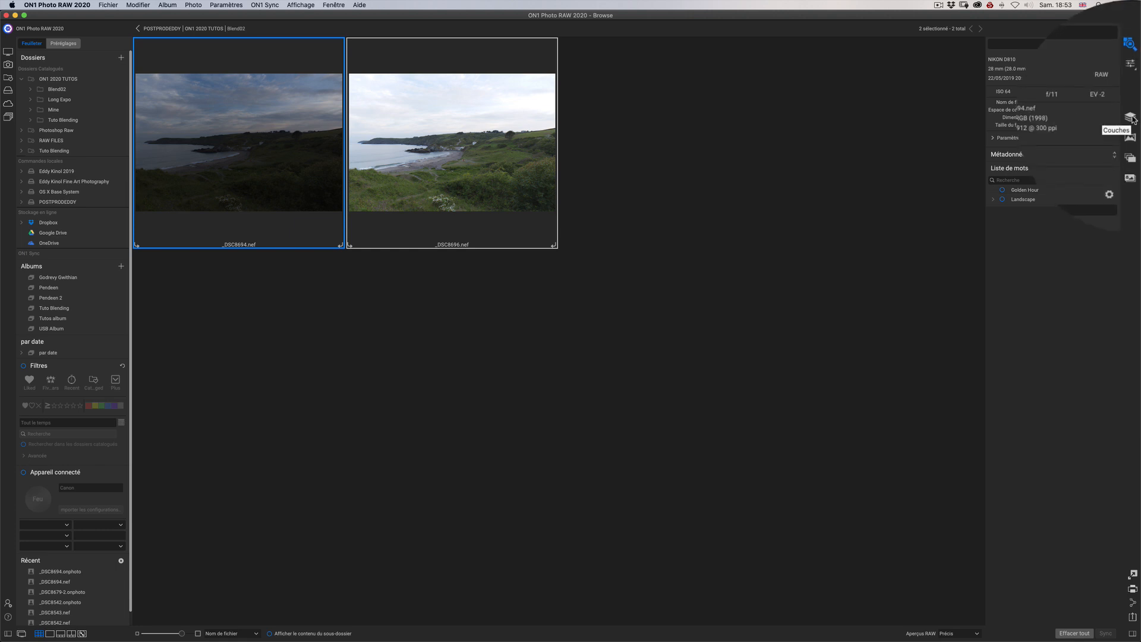
- Open the two selected photos as layers in one new photo, and add an inverted mask to the bright _DSC8696 layer
click(1130, 117)
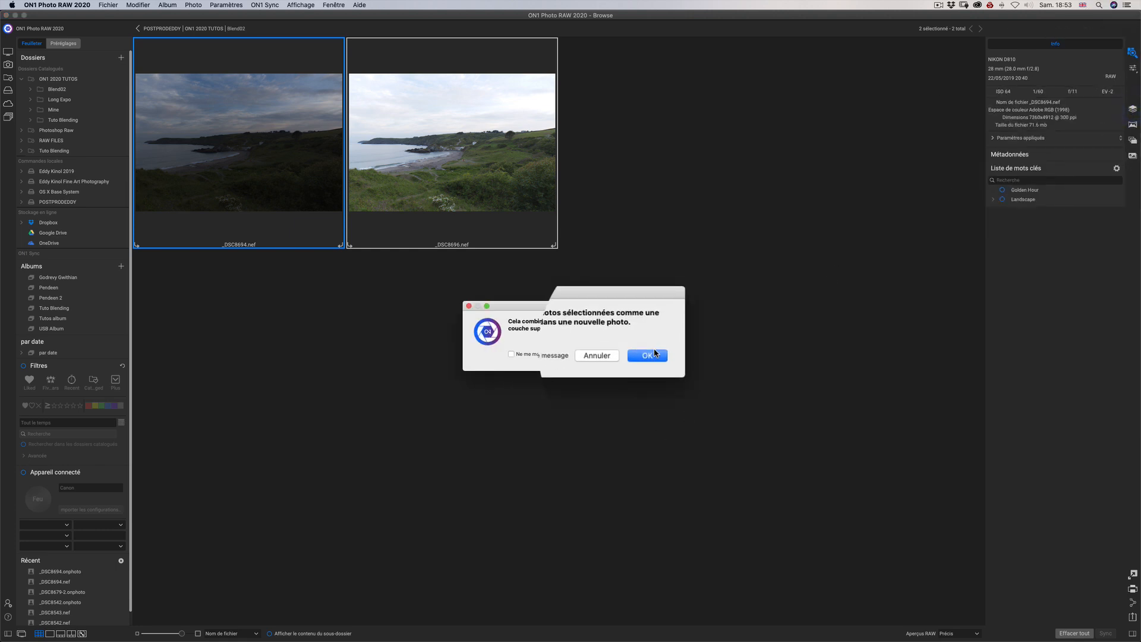
click(653, 354)
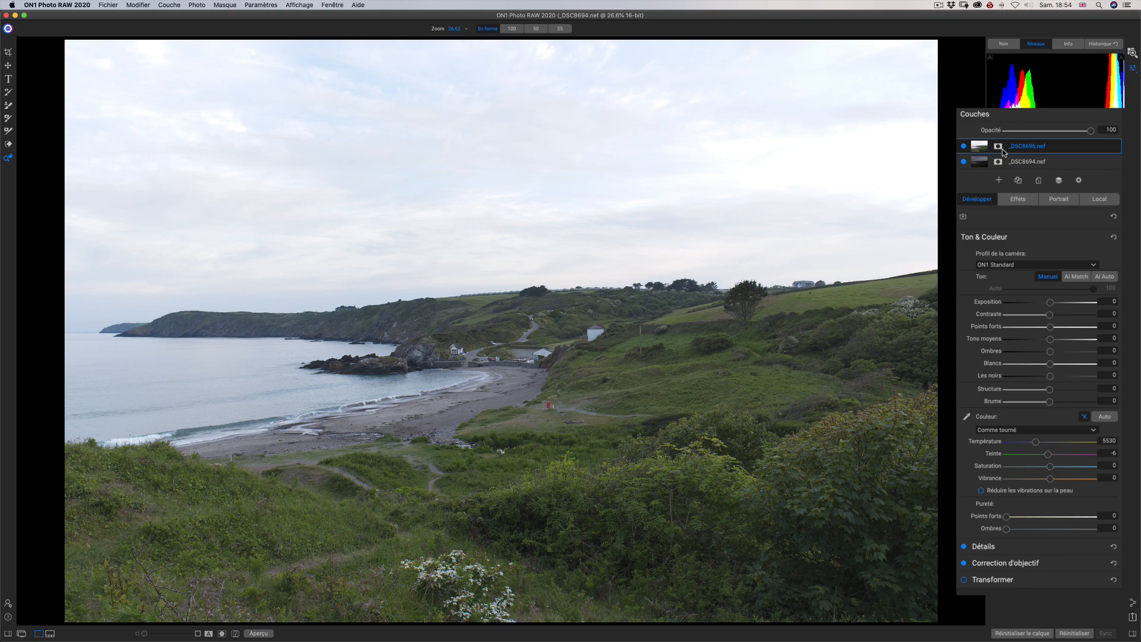
click(998, 147)
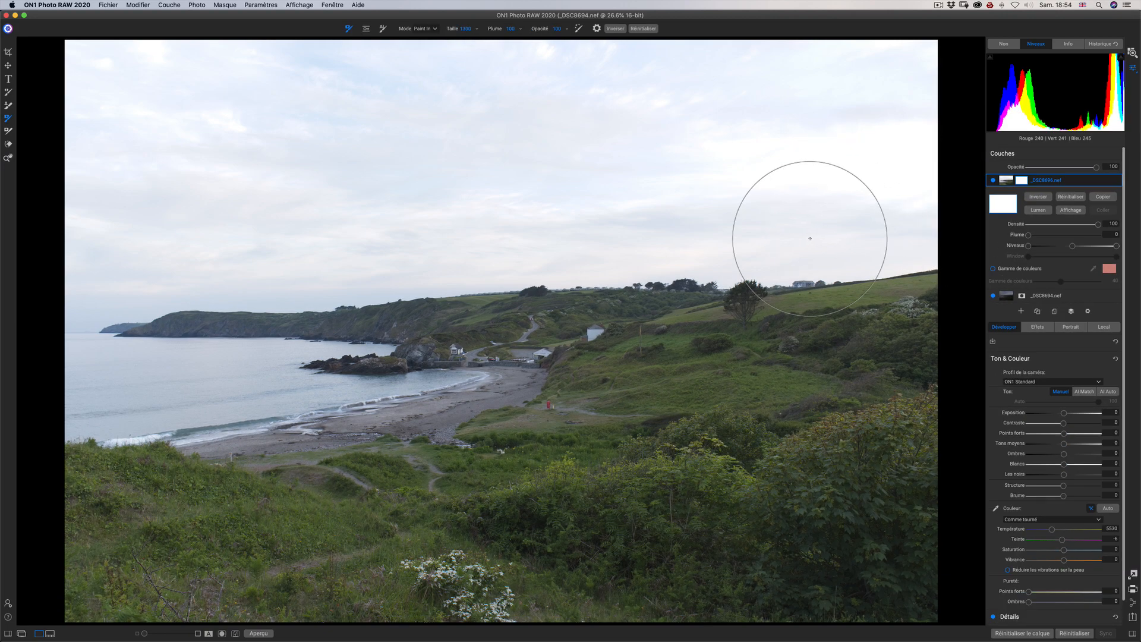
key(super+i)
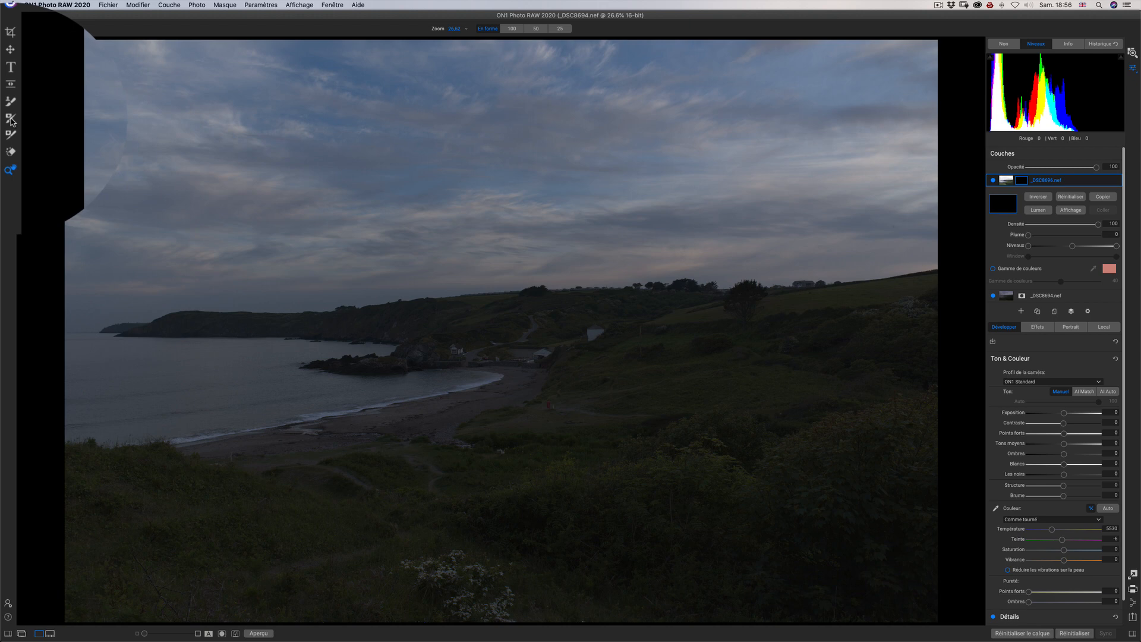
- Place a widened linear gradient mask along the hill horizon, exposing the bright foreground, and compare the blend with the layer hidden and shown
click(10, 119)
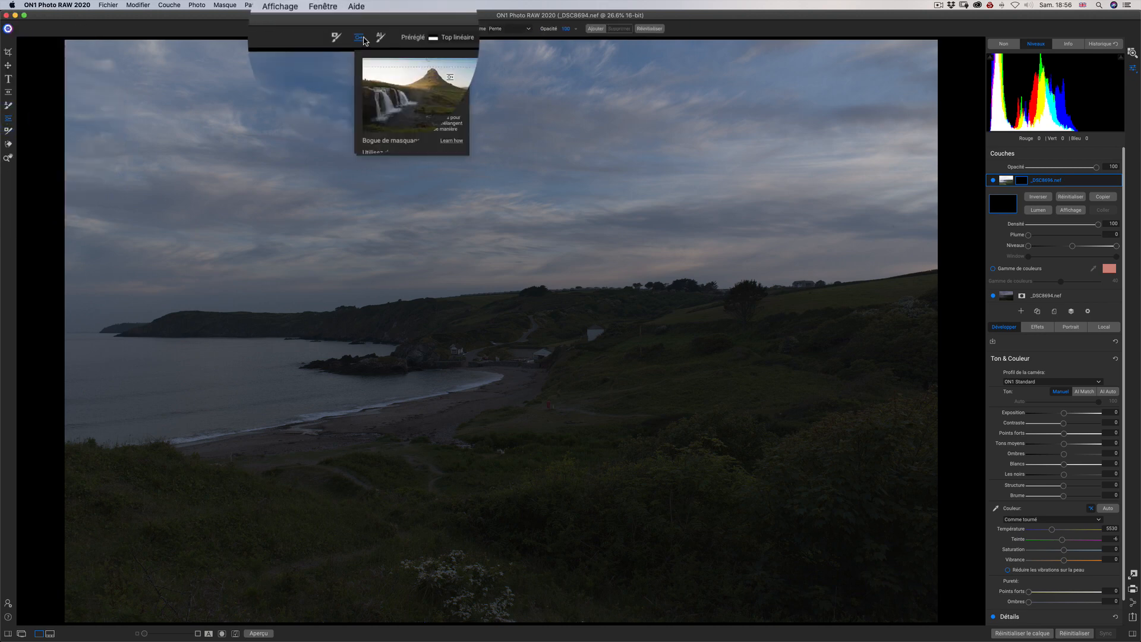
click(433, 38)
click(435, 80)
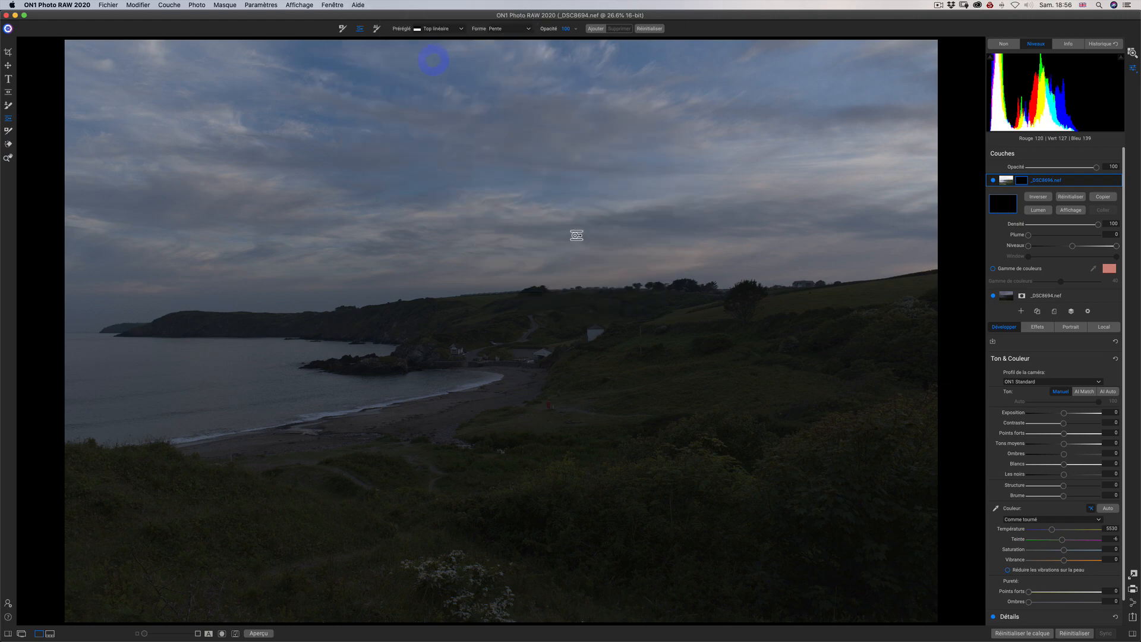
drag(557, 618, 526, 301)
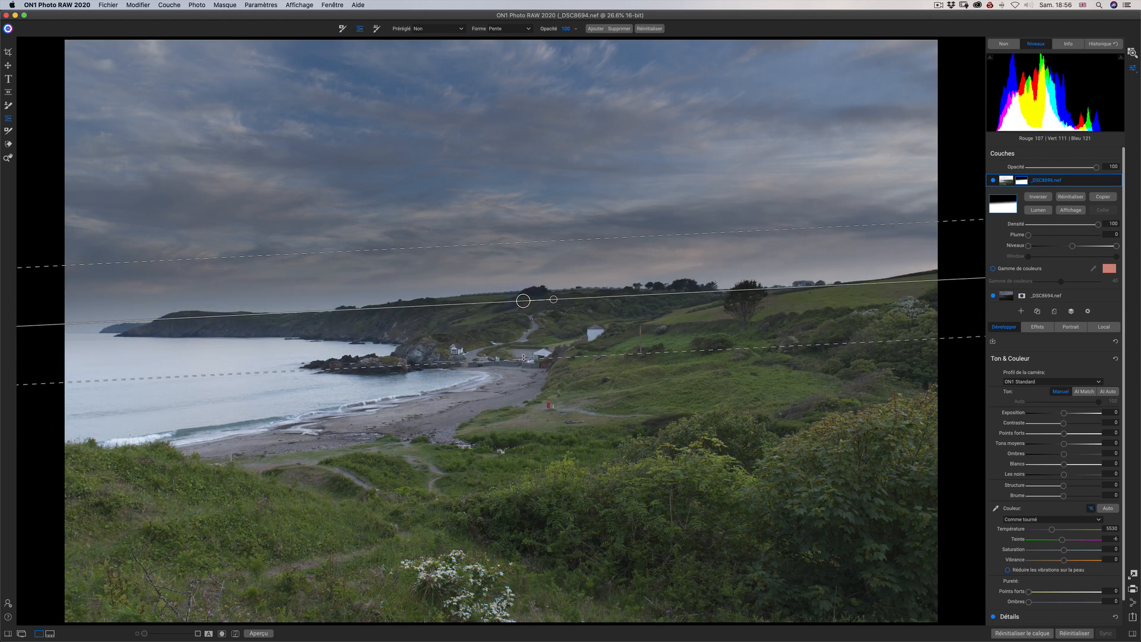
drag(523, 360, 532, 394)
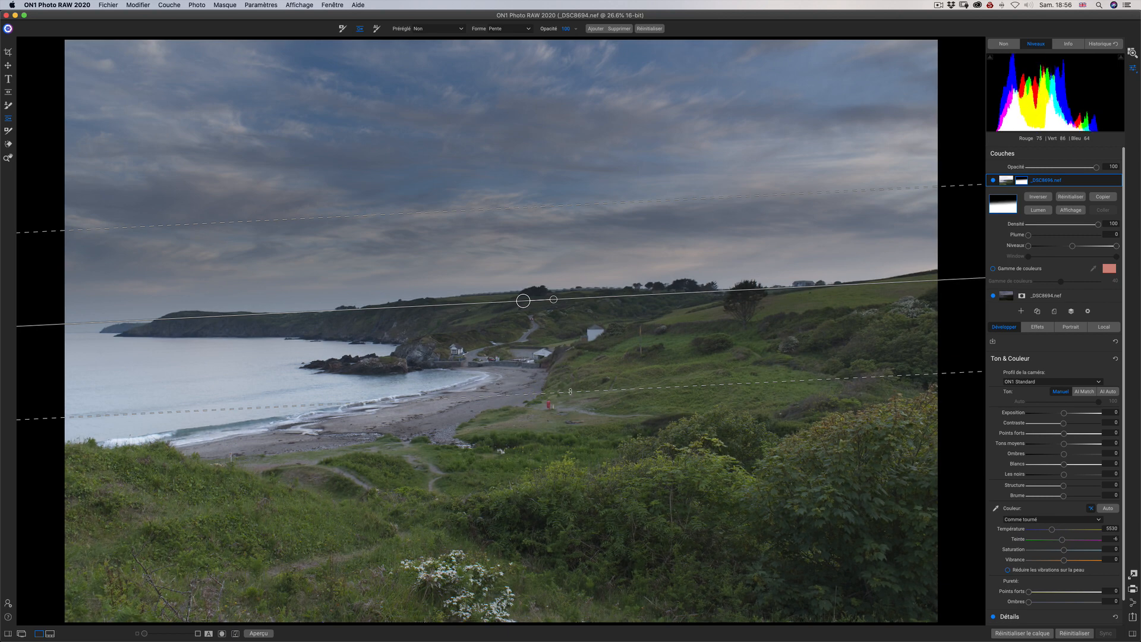
drag(569, 391, 571, 406)
drag(523, 301, 524, 293)
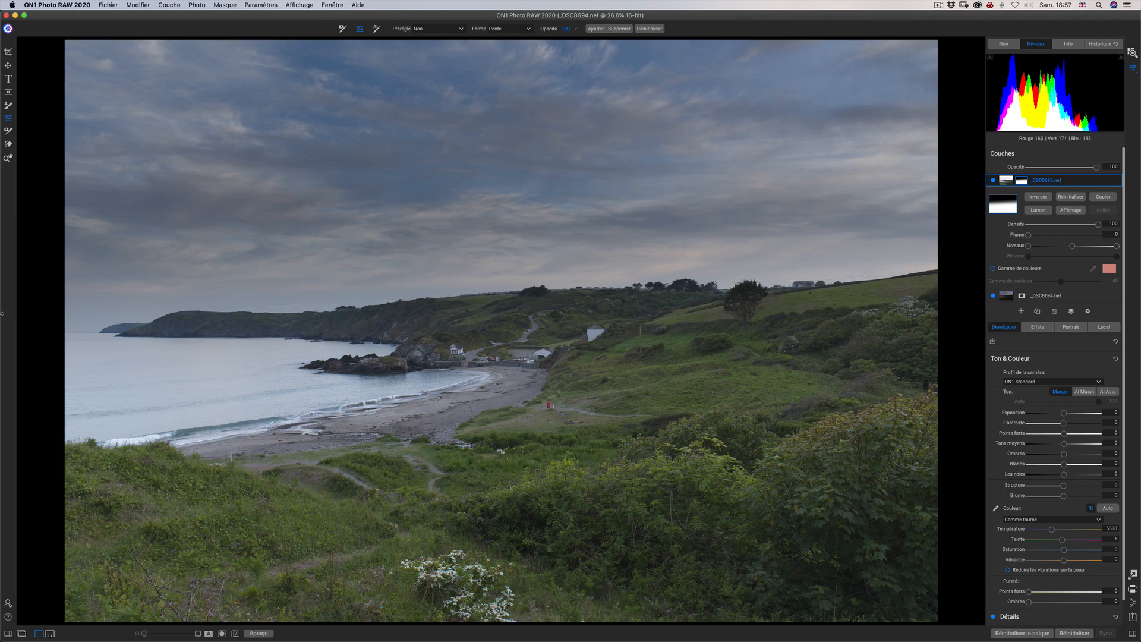
key(z)
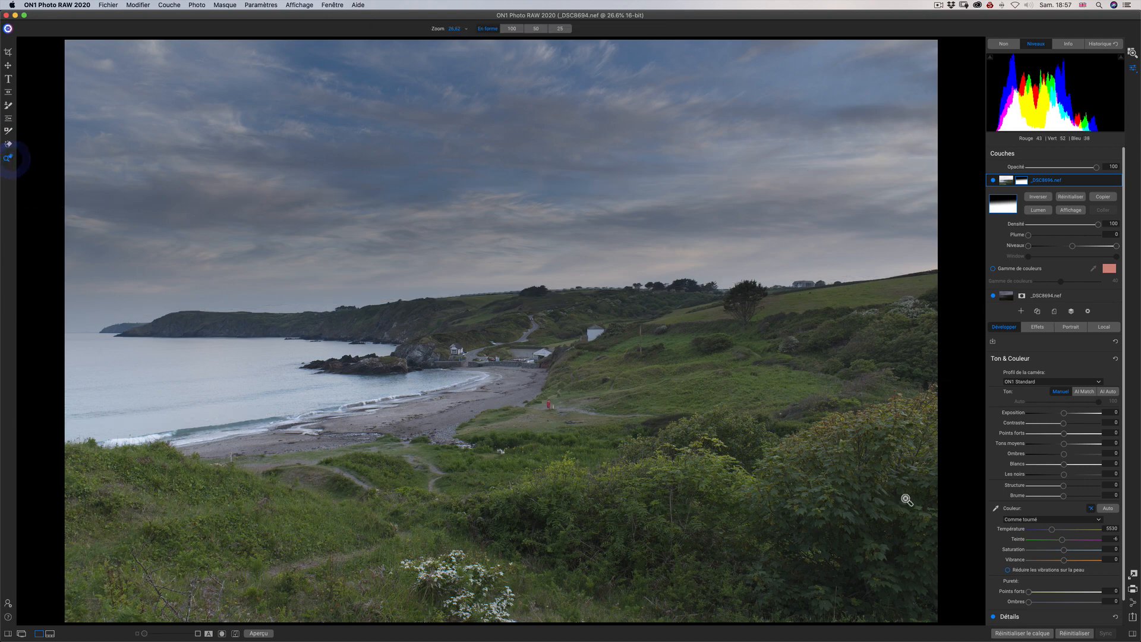
click(993, 181)
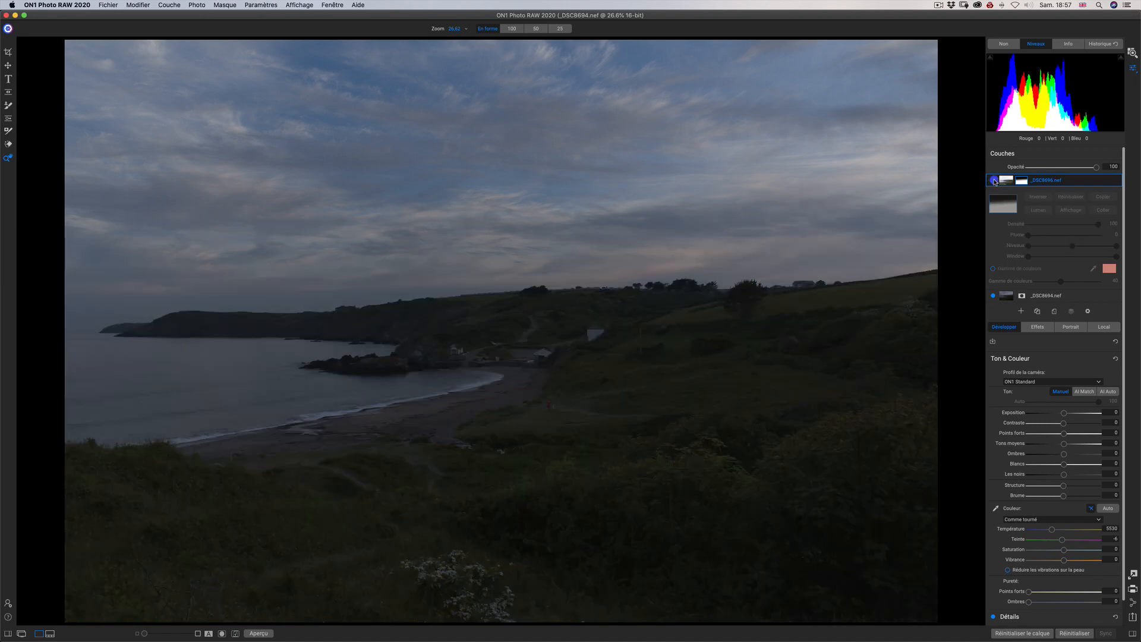
click(993, 180)
click(994, 180)
click(994, 180)
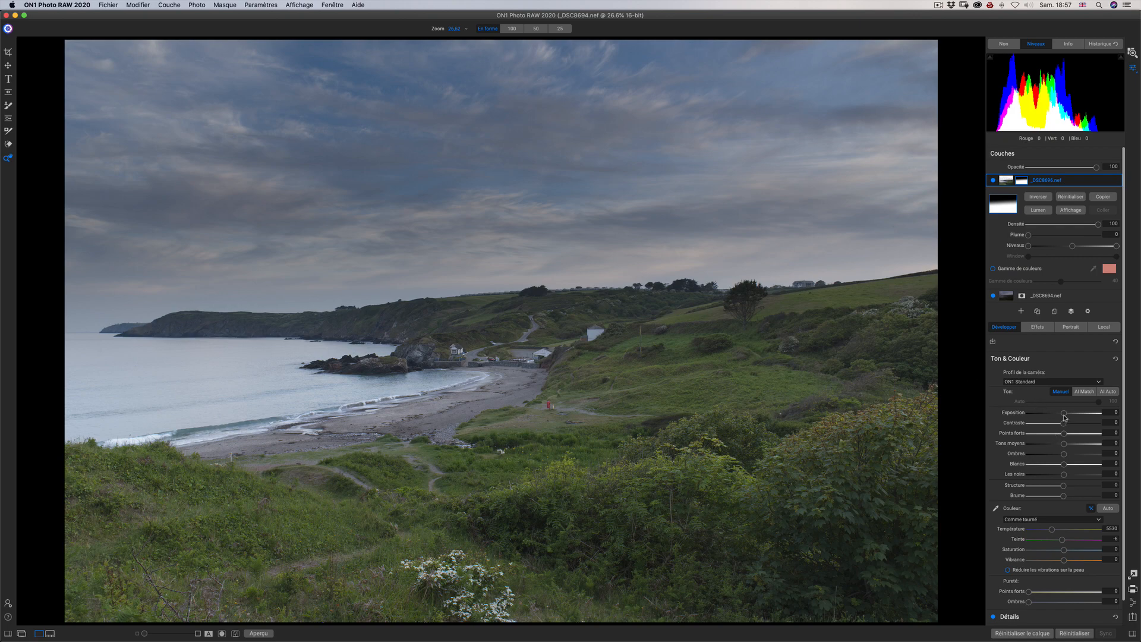
- Lower the bright layer's exposure to -0.55 and compare the blend with that layer hidden and shown
drag(1047, 430, 1039, 430)
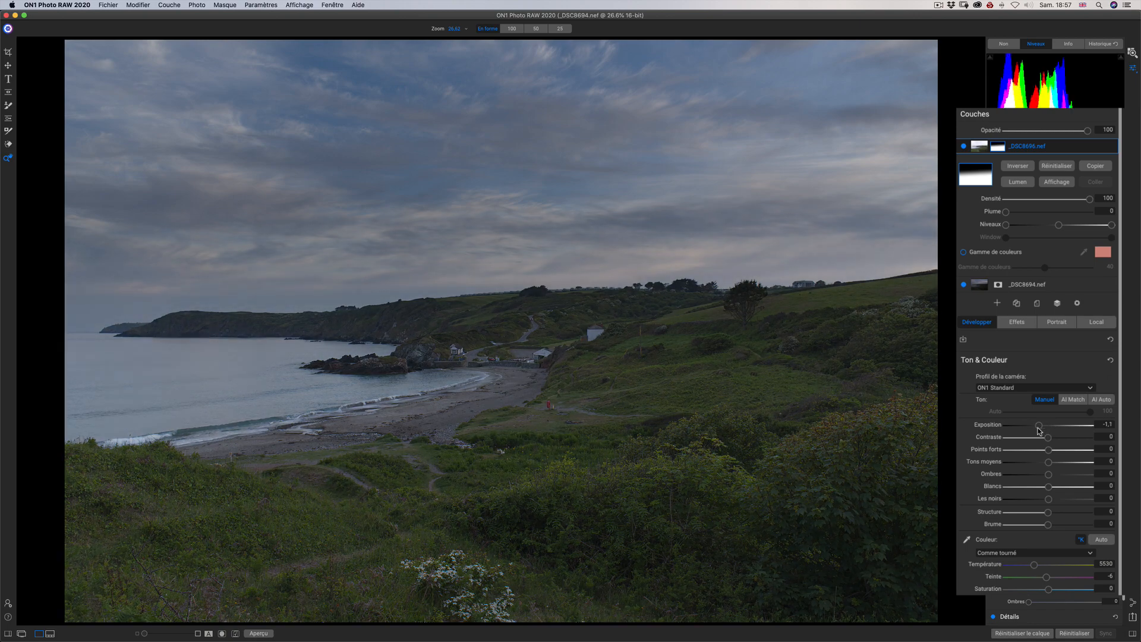
drag(1040, 430, 1046, 429)
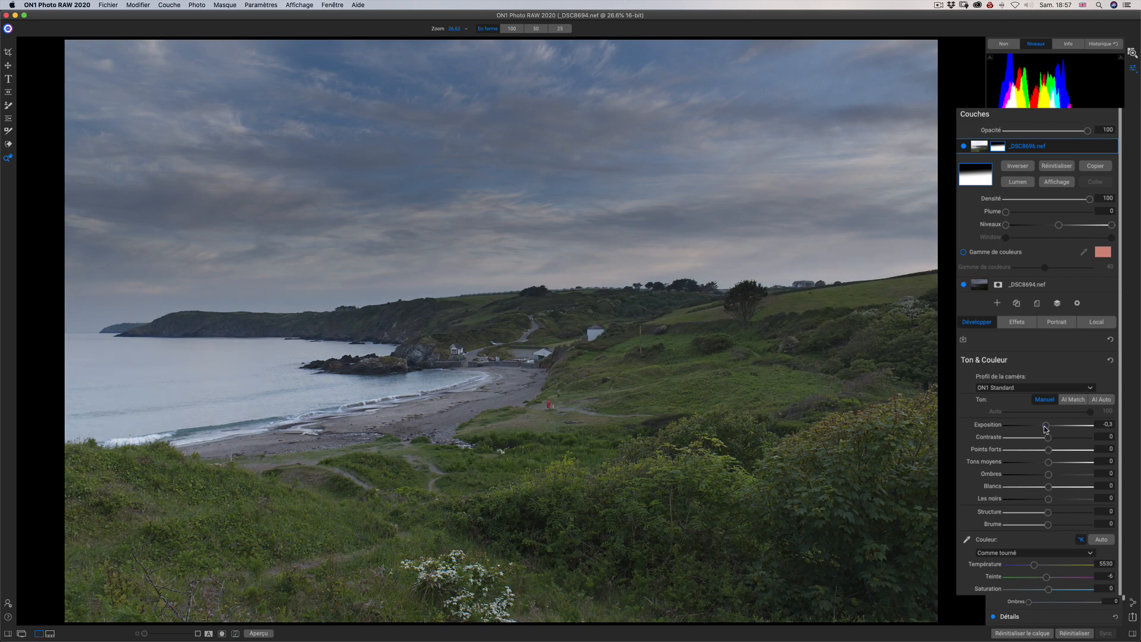
drag(1045, 429, 1040, 429)
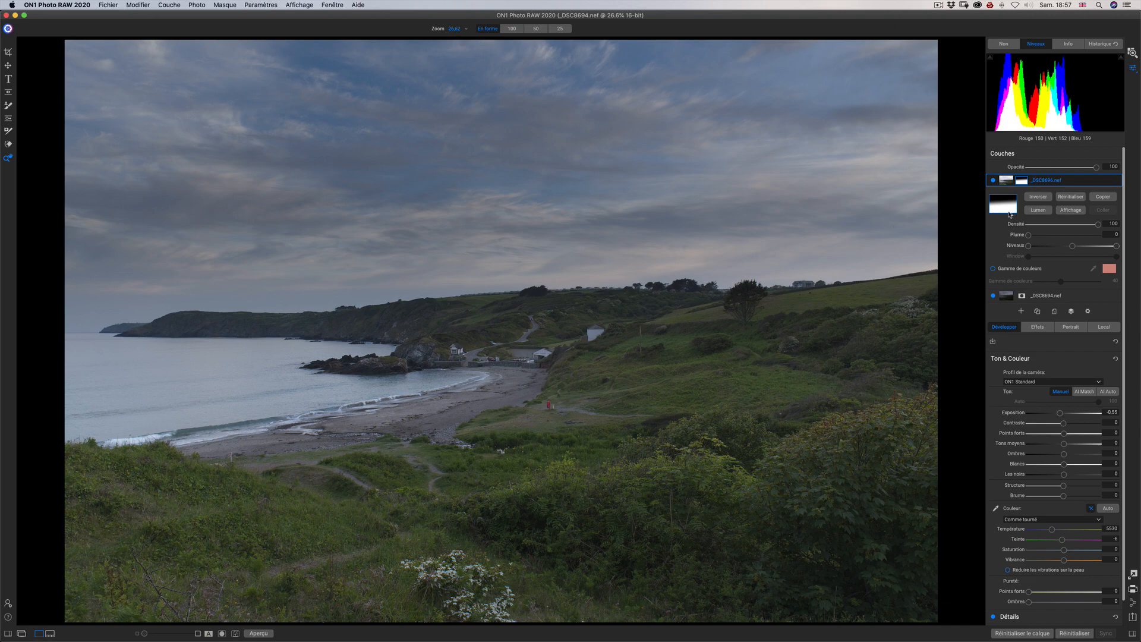
click(994, 181)
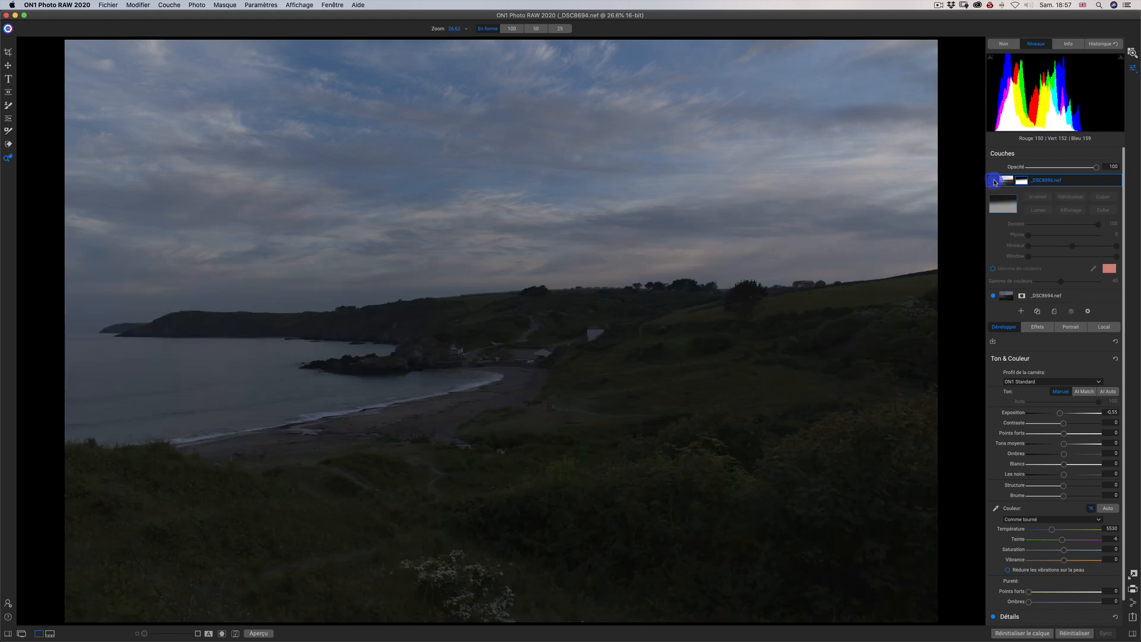
click(994, 181)
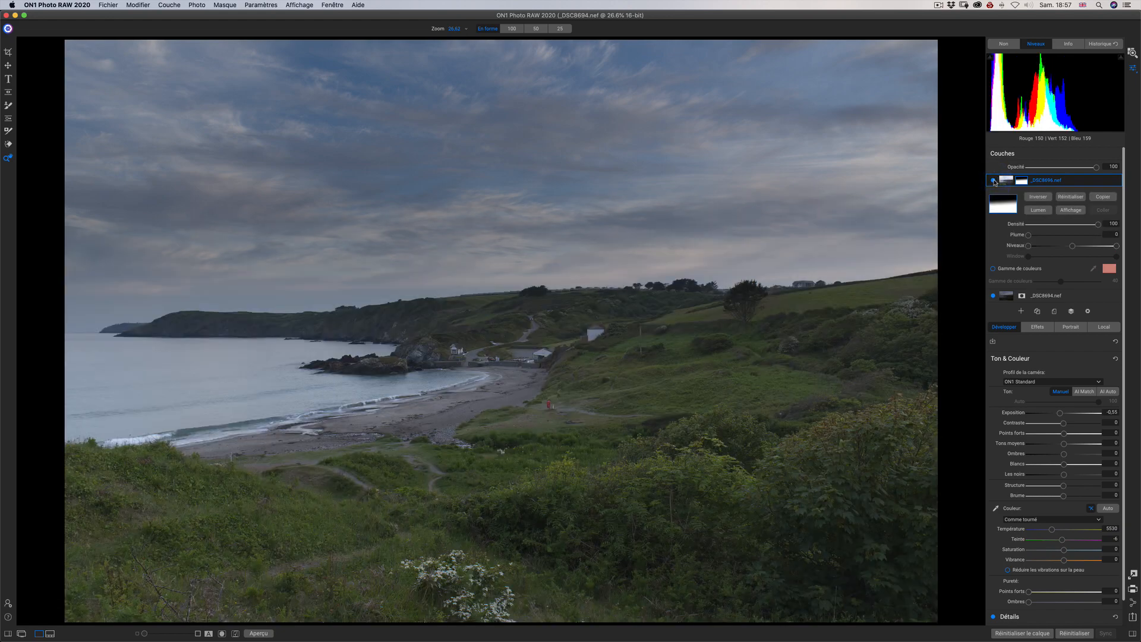
click(994, 181)
click(994, 182)
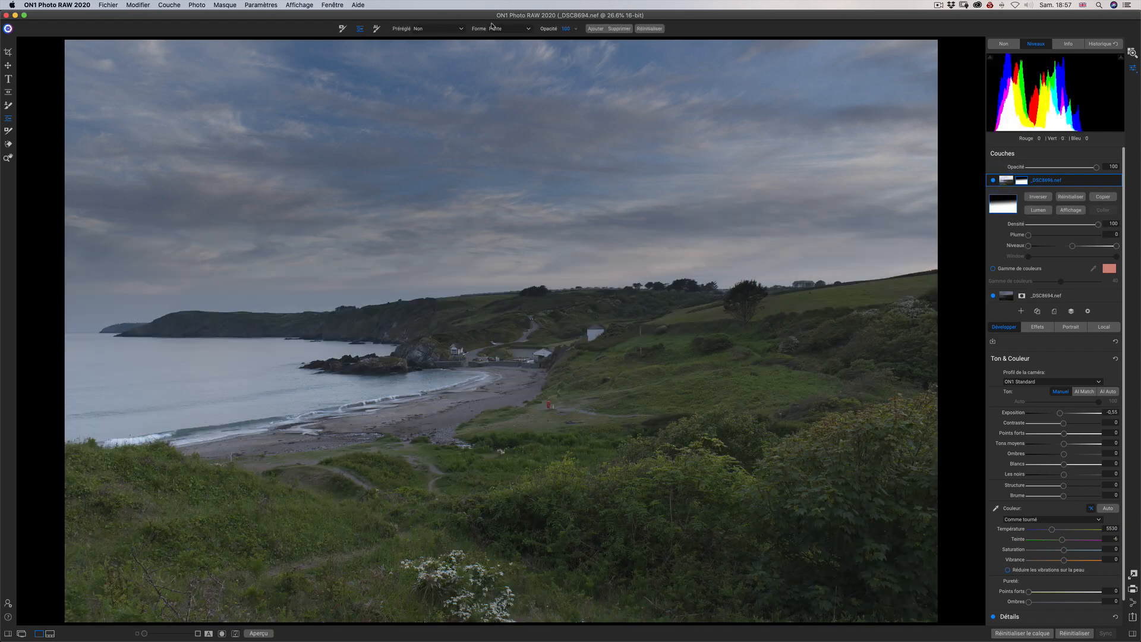
- Set up the masking brush with a smaller size and a low opacity for softly correcting the bright layer's mask
key(b)
key(bracketleft)
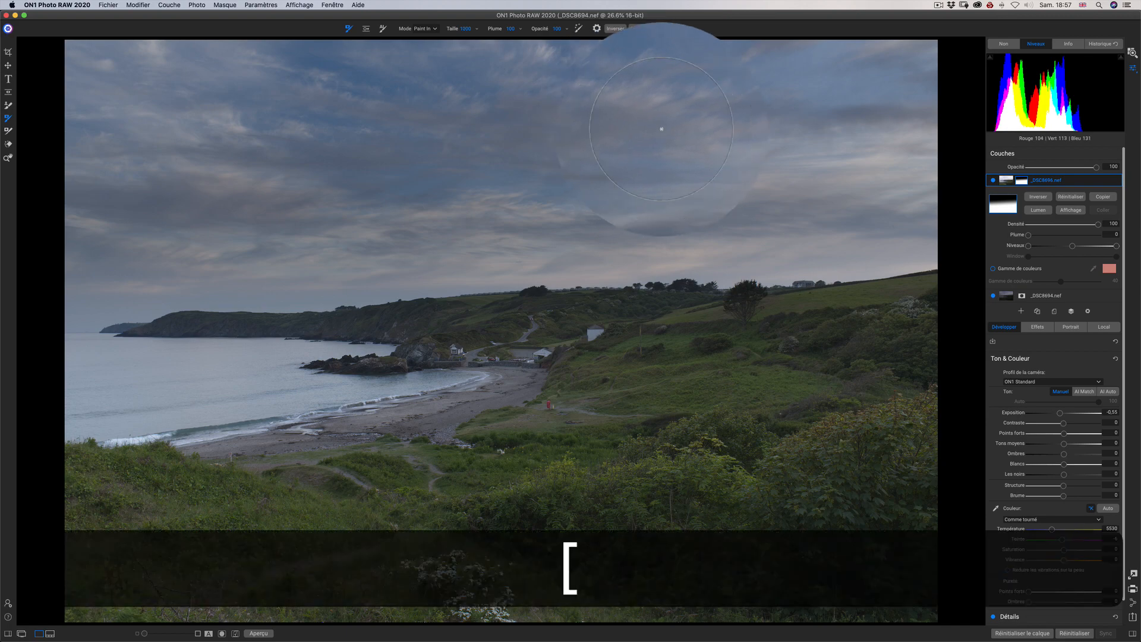
key(bracketleft)
key(bracketleft)
key(bracketleft)
key(bracketleft)
key(bracketleft)
key(bracketright)
key(bracketright)
key(bracketright)
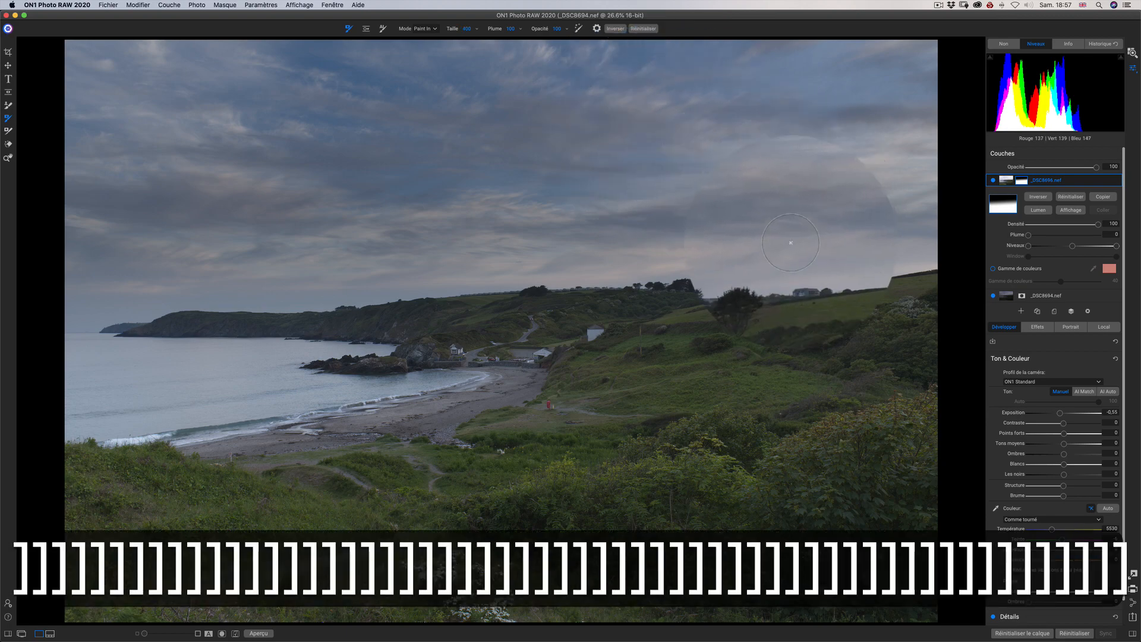
click(562, 34)
click(568, 34)
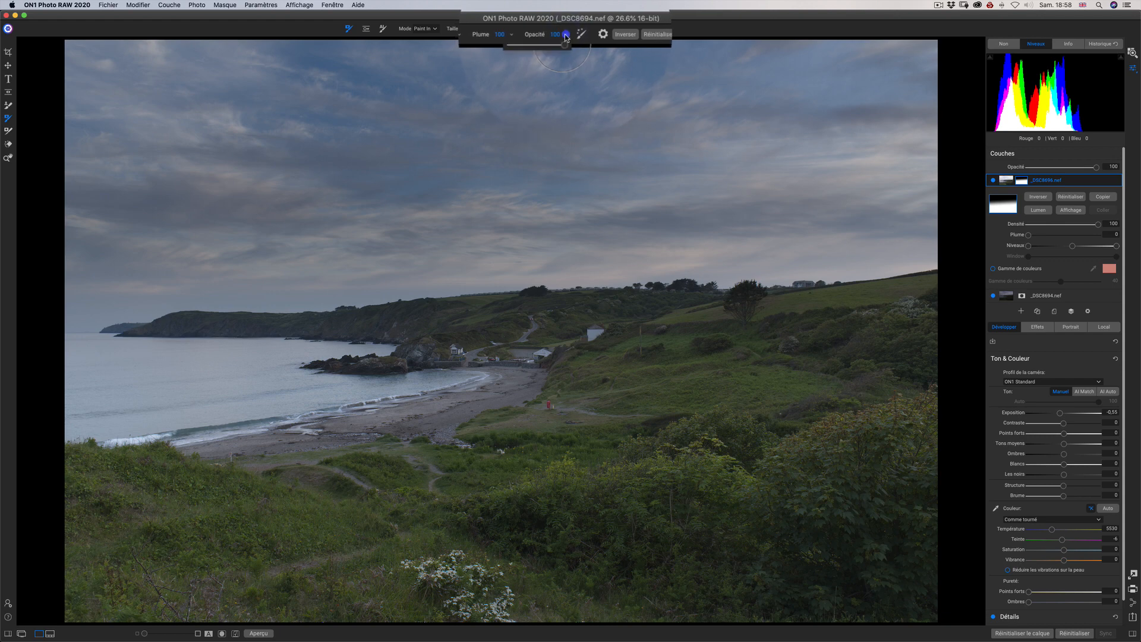
drag(567, 45, 527, 47)
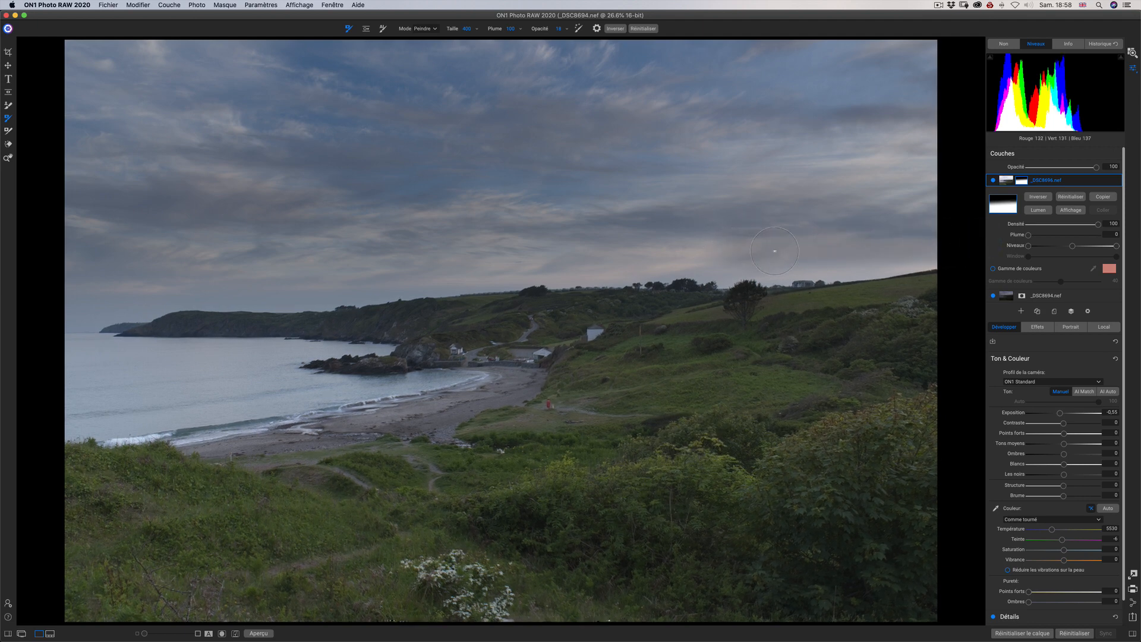
- Brush the bright layer's mask across the sky just above the horizon, and compare the result with the layer hidden and shown
click(845, 247)
drag(901, 243, 1007, 243)
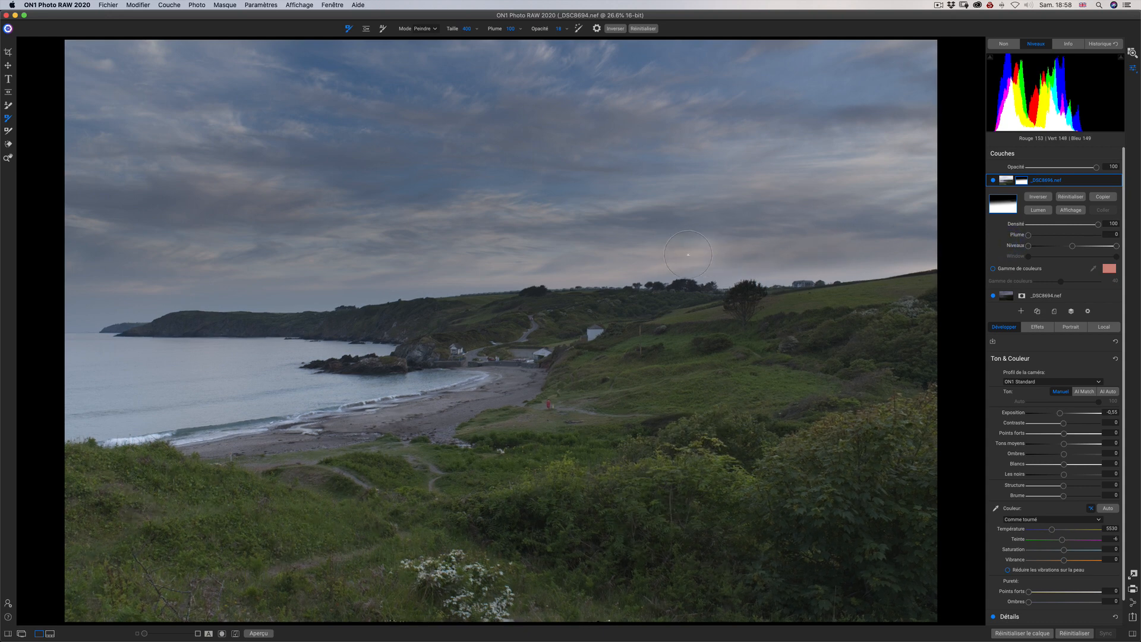
click(735, 255)
mouse_move(700, 254)
mouse_down()
mouse_move(1000, 248)
mouse_move(764, 263)
mouse_up()
mouse_move(648, 264)
mouse_down()
mouse_move(724, 263)
mouse_move(641, 252)
mouse_up()
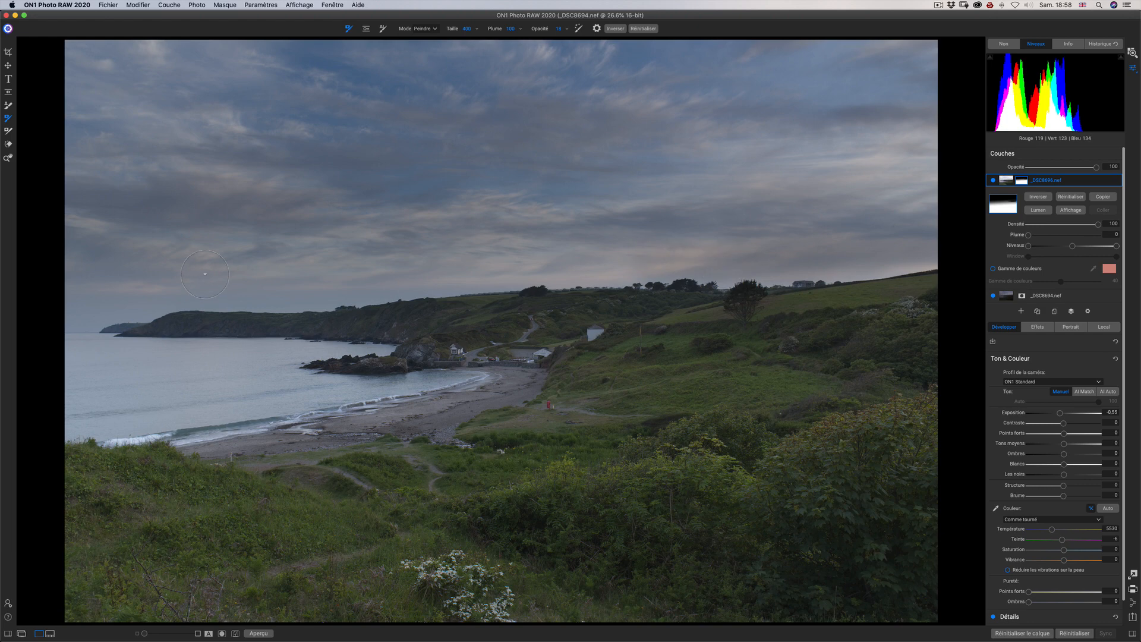
mouse_move(322, 295)
mouse_down()
mouse_move(423, 273)
mouse_move(394, 279)
mouse_move(963, 253)
mouse_up()
click(992, 180)
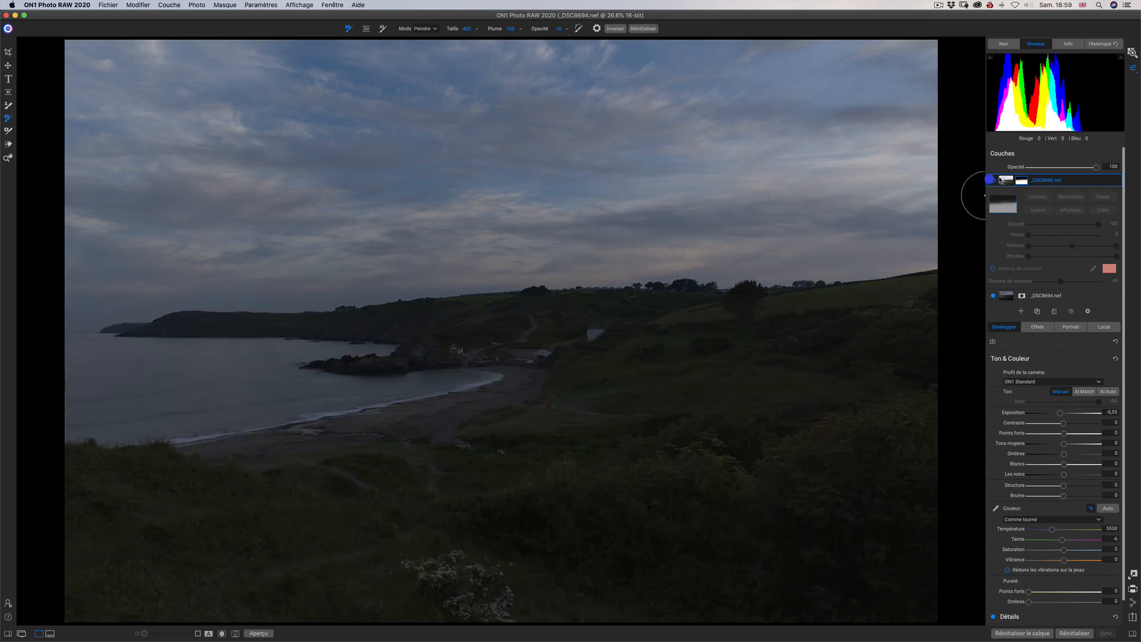
click(992, 180)
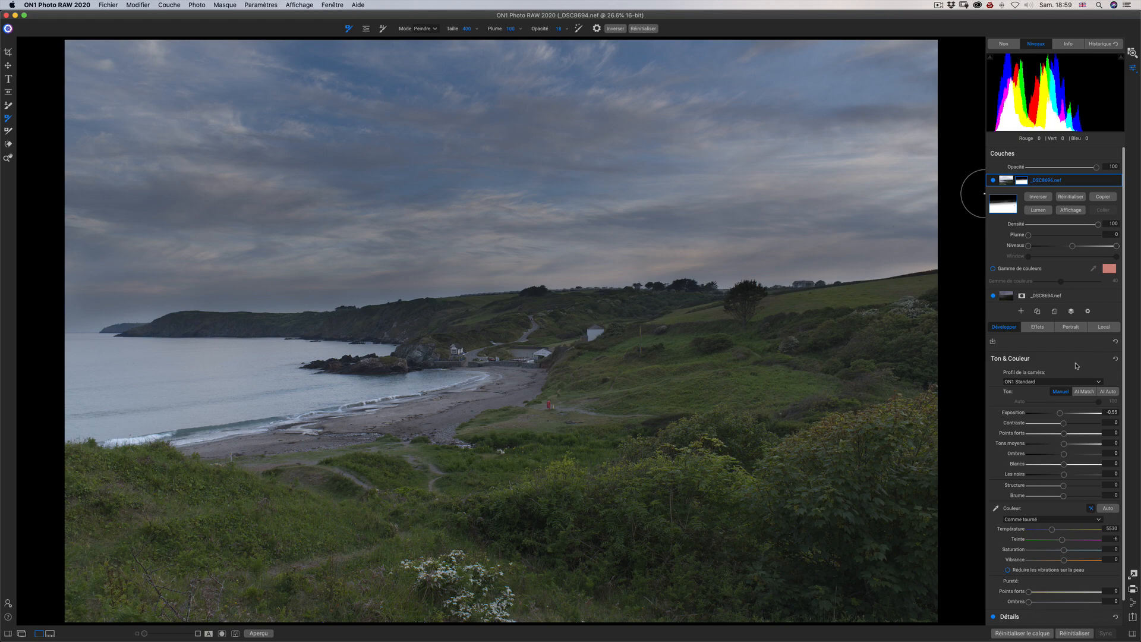
- Rename the dark _DSC8694.nef layer as nuage
click(1007, 297)
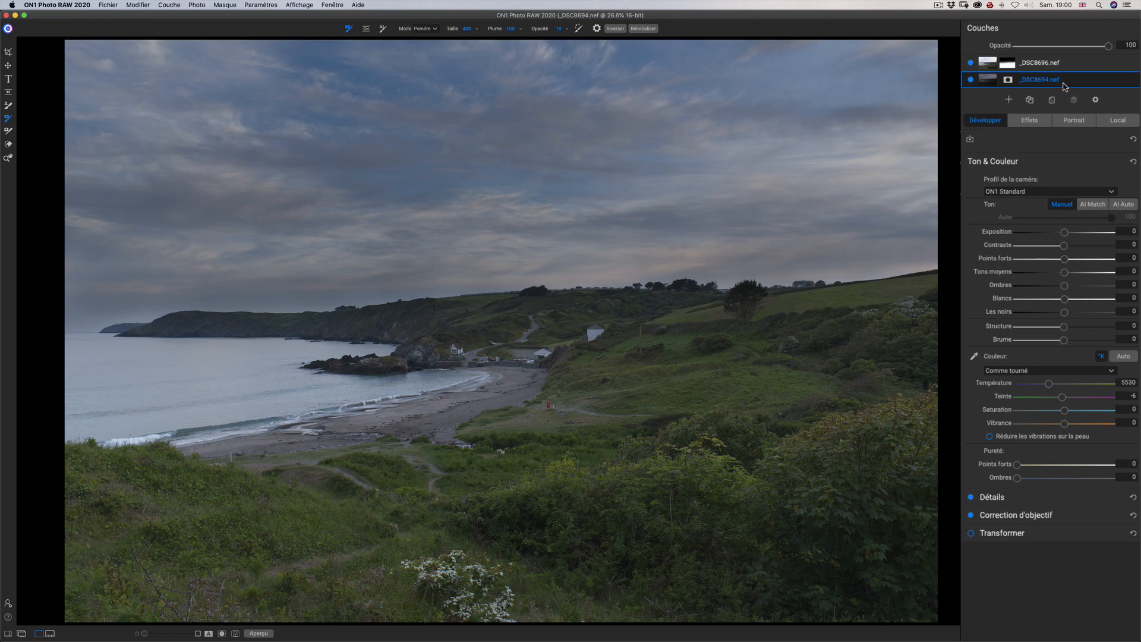
double_click(1063, 84)
key(BackSpace)
key(BackSpace)
key(BackSpace)
key(BackSpace)
key(BackSpace)
key(BackSpace)
key(BackSpace)
key(BackSpace)
key(BackSpace)
key(BackSpace)
key(BackSpace)
key(BackSpace)
key(BackSpace)
key(BackSpace)
key(BackSpace)
key(BackSpace)
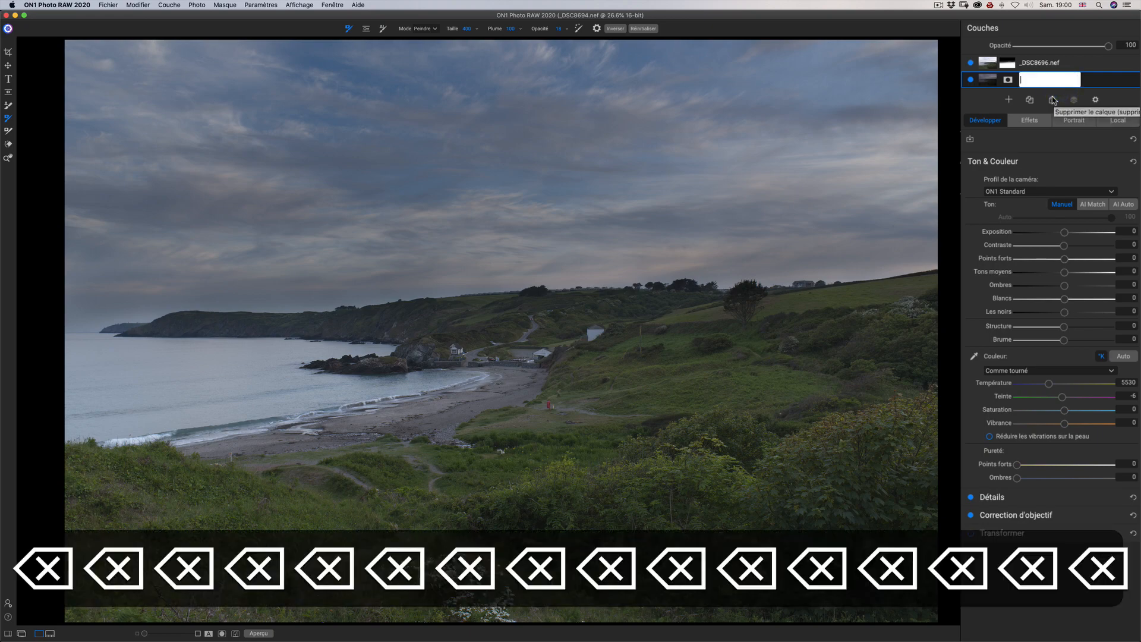
text(n)
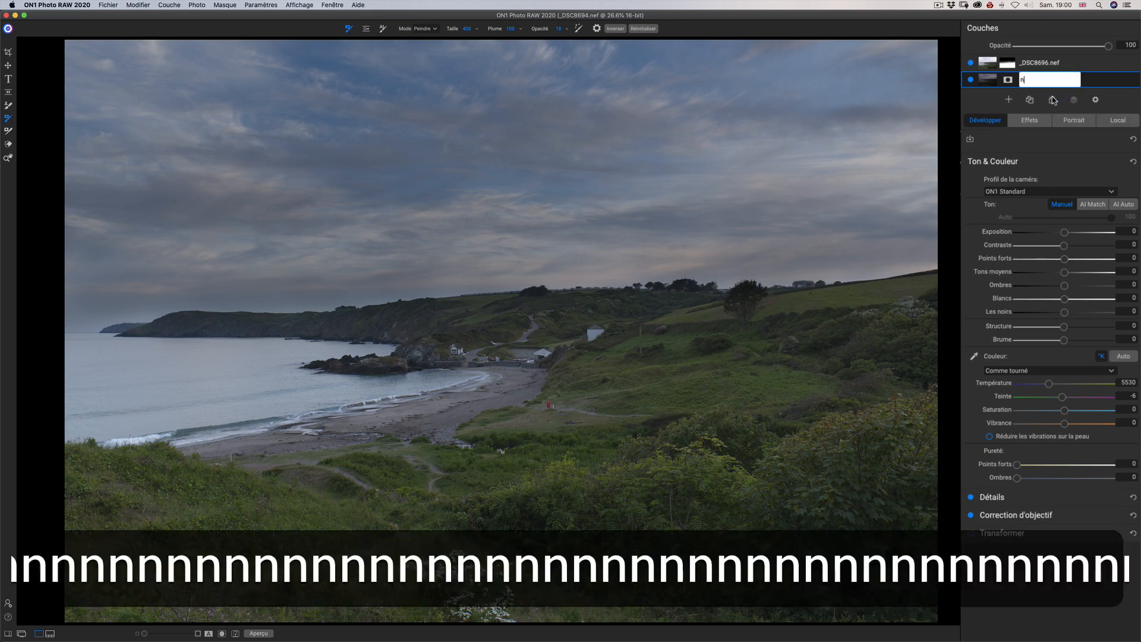
text(uage)
key(Return)
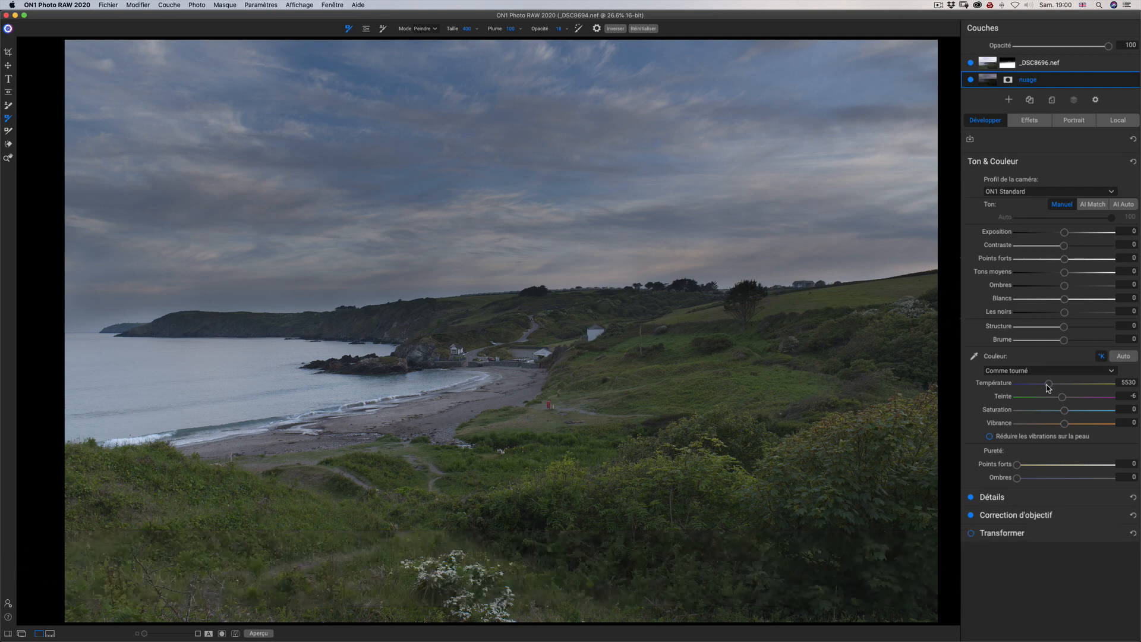
- Warm the nuage layer's sky by raising its color temperature and shifting its tint toward magenta
mouse_move(1049, 386)
mouse_down()
mouse_move(1061, 386)
mouse_move(1044, 388)
mouse_up()
drag(1065, 402, 1070, 404)
drag(1058, 387, 1059, 385)
- Set the _DSC8696 layer's temperature to 7688 and tint to 16, and compare the blend with that layer hidden and shown
click(1007, 63)
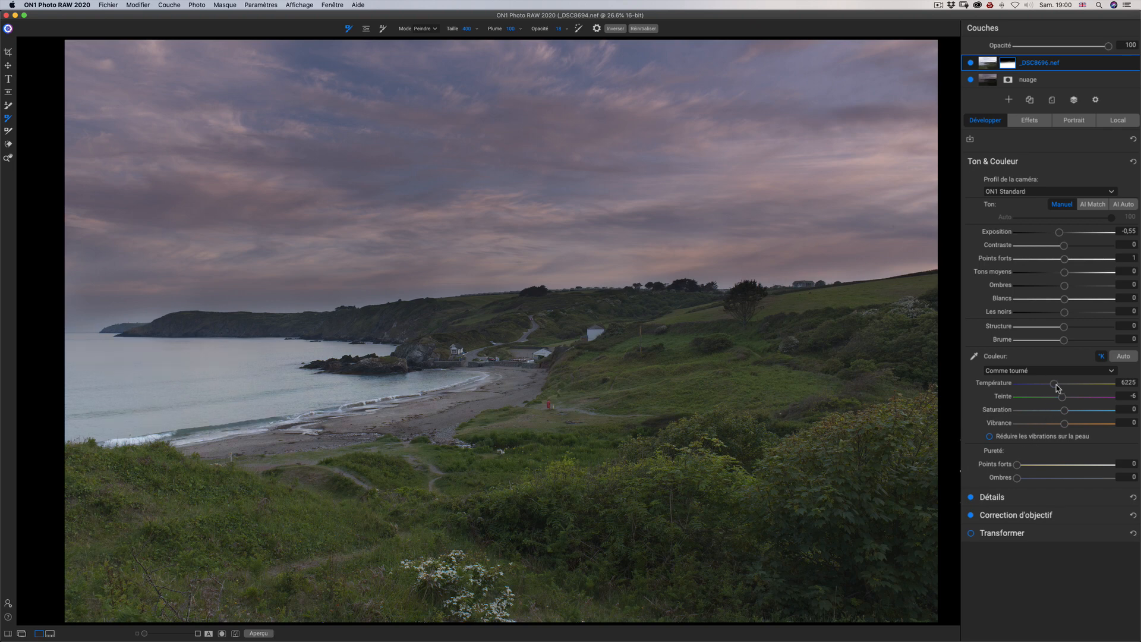
mouse_move(1056, 386)
mouse_down()
mouse_move(1067, 389)
mouse_move(1054, 394)
mouse_up()
drag(1070, 400, 1071, 400)
click(970, 62)
click(971, 63)
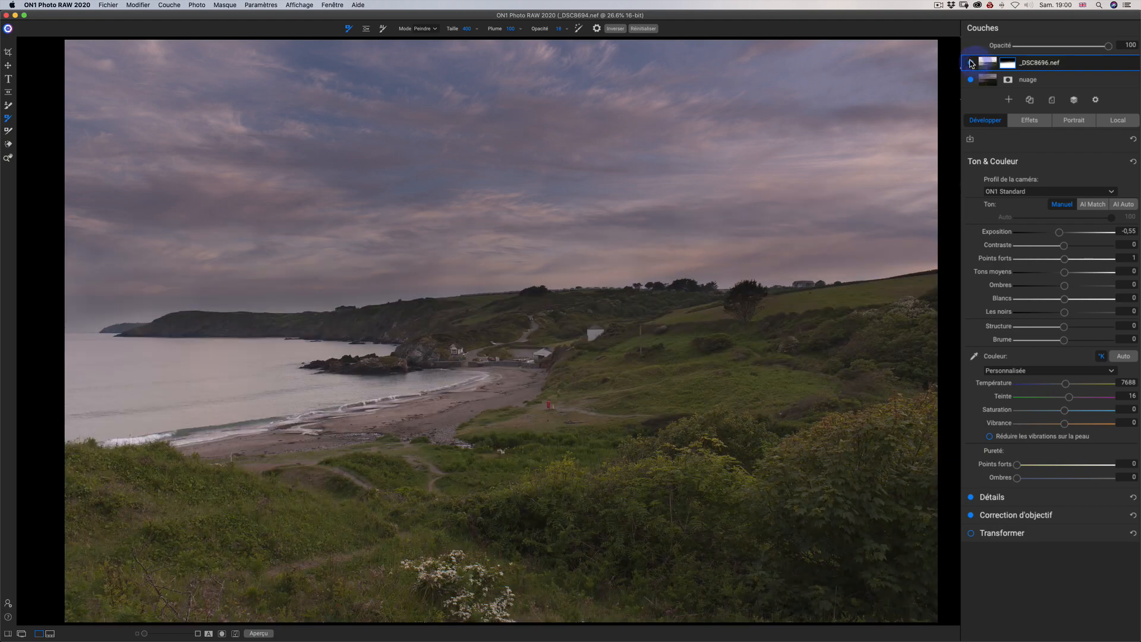
click(970, 62)
click(970, 62)
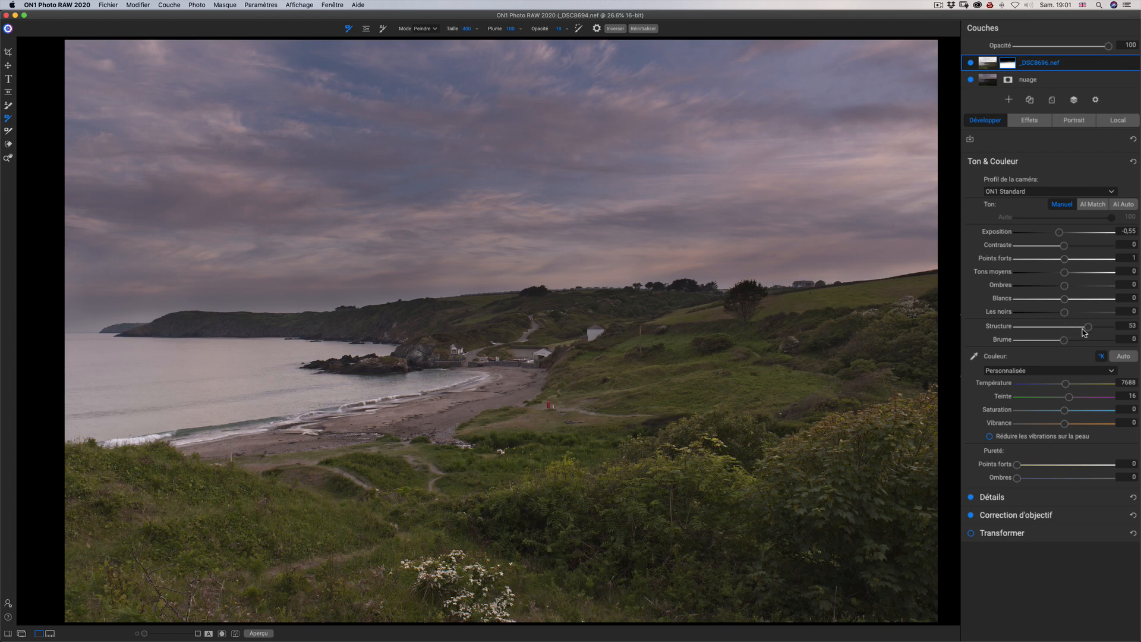
- Adjust the _DSC8696 layer's structure and add a Contraste dynamique effect filter to that layer
click(1085, 327)
click(1034, 121)
click(1048, 153)
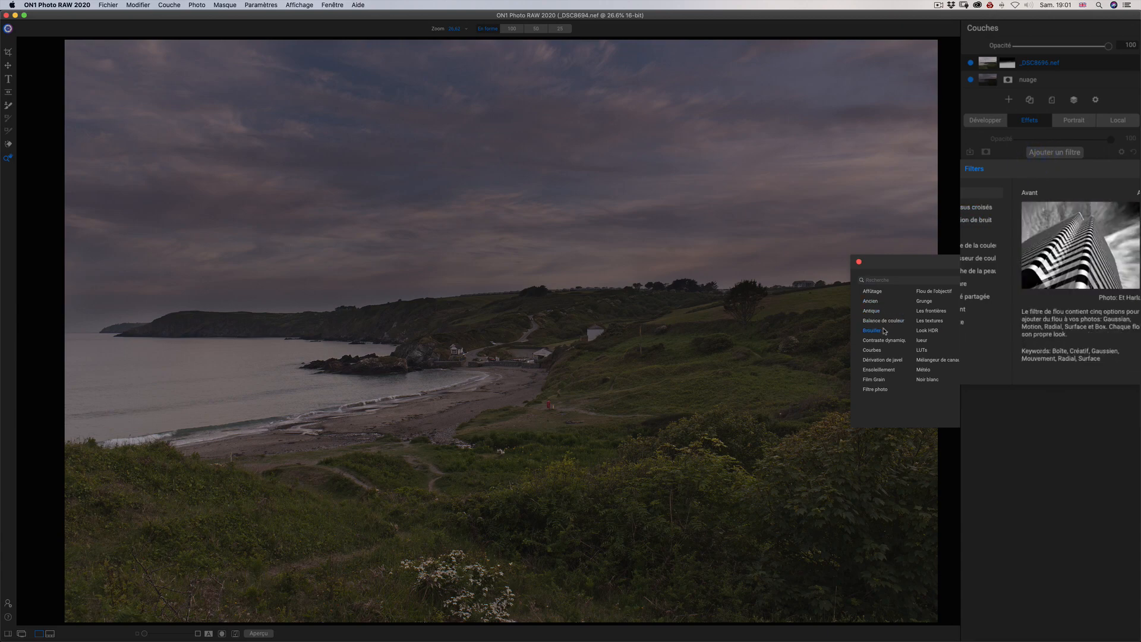
click(885, 343)
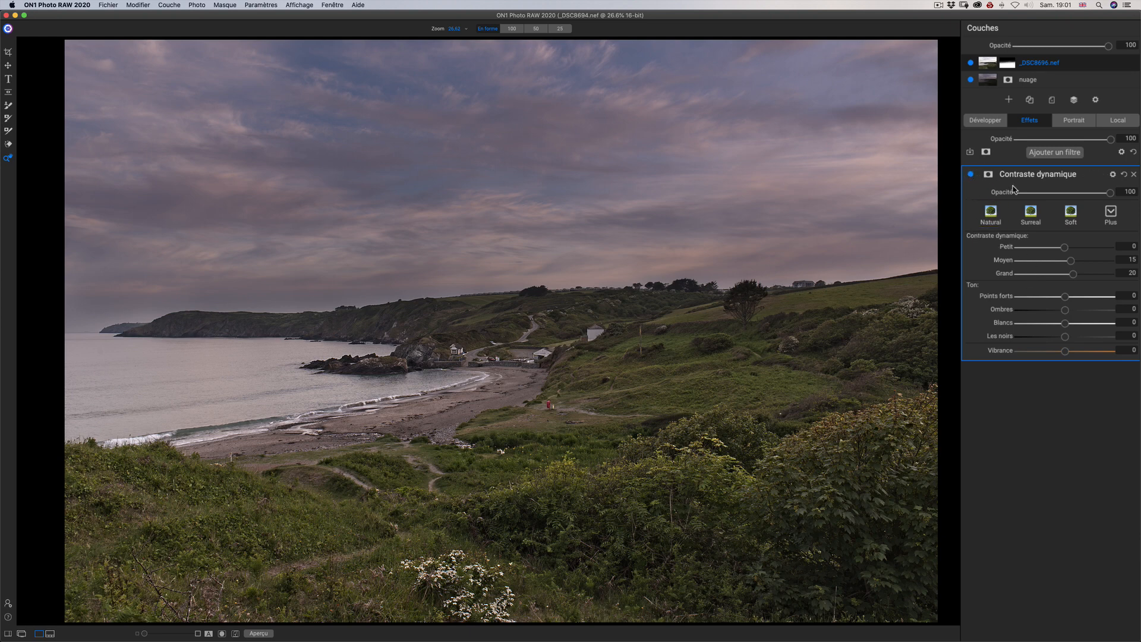
- Compare the photo with the _DSC8696 layer's Contraste dynamique filter turned off and on
mouse_move(1110, 196)
mouse_down()
mouse_move(1004, 194)
mouse_move(1131, 196)
mouse_move(1003, 189)
mouse_move(1126, 191)
mouse_move(1117, 191)
mouse_up()
click(970, 175)
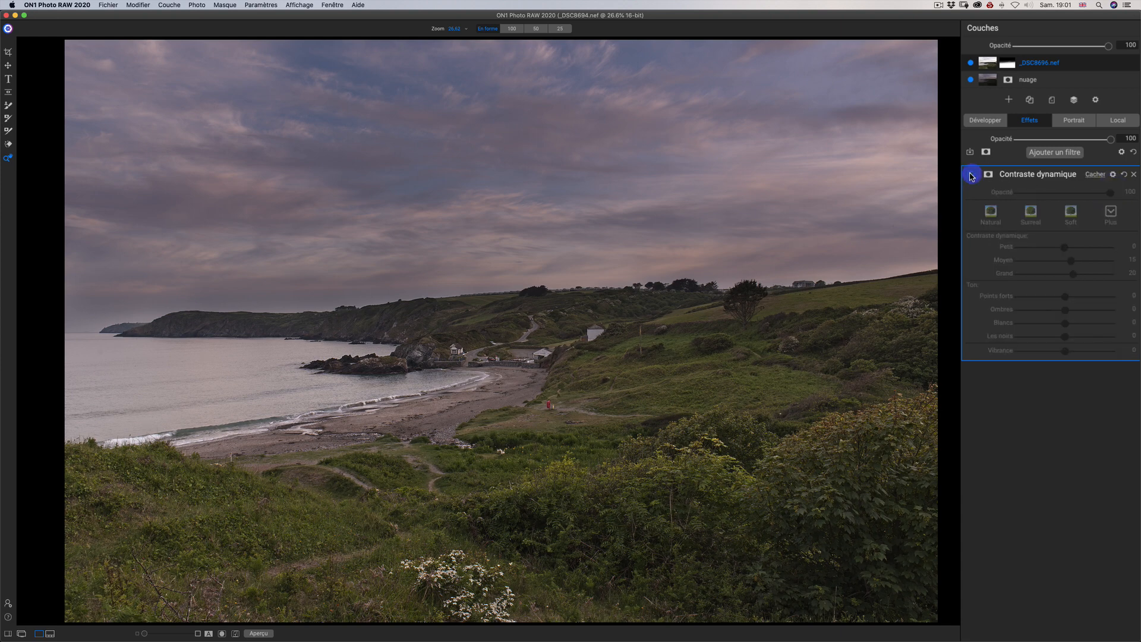
click(971, 176)
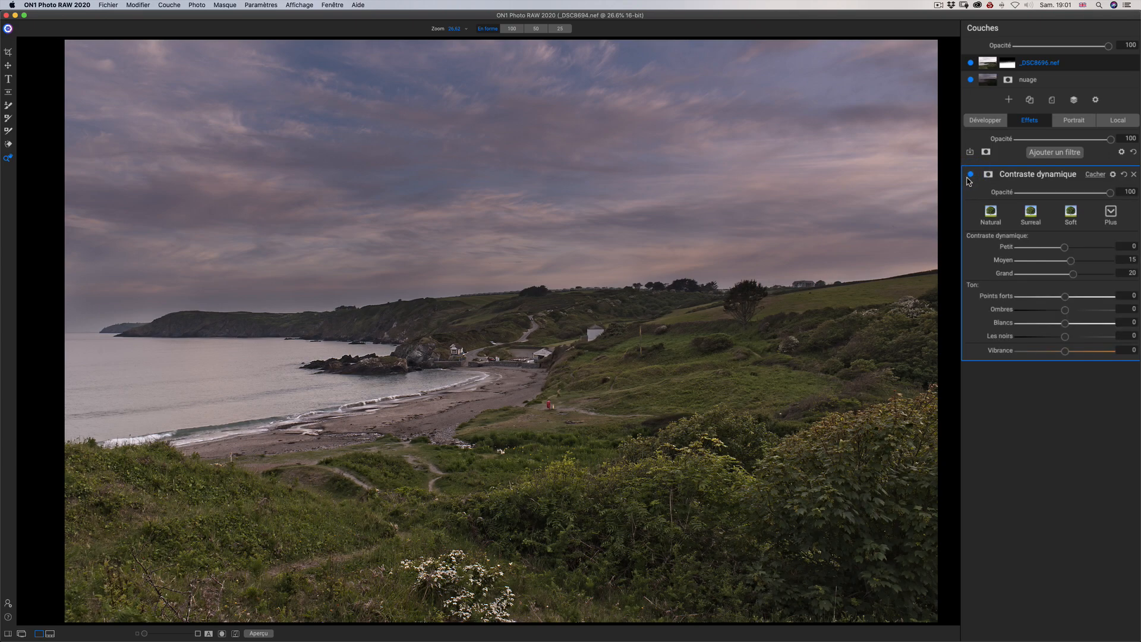
- Add a lueur effect filter to the nuage layer
click(1002, 194)
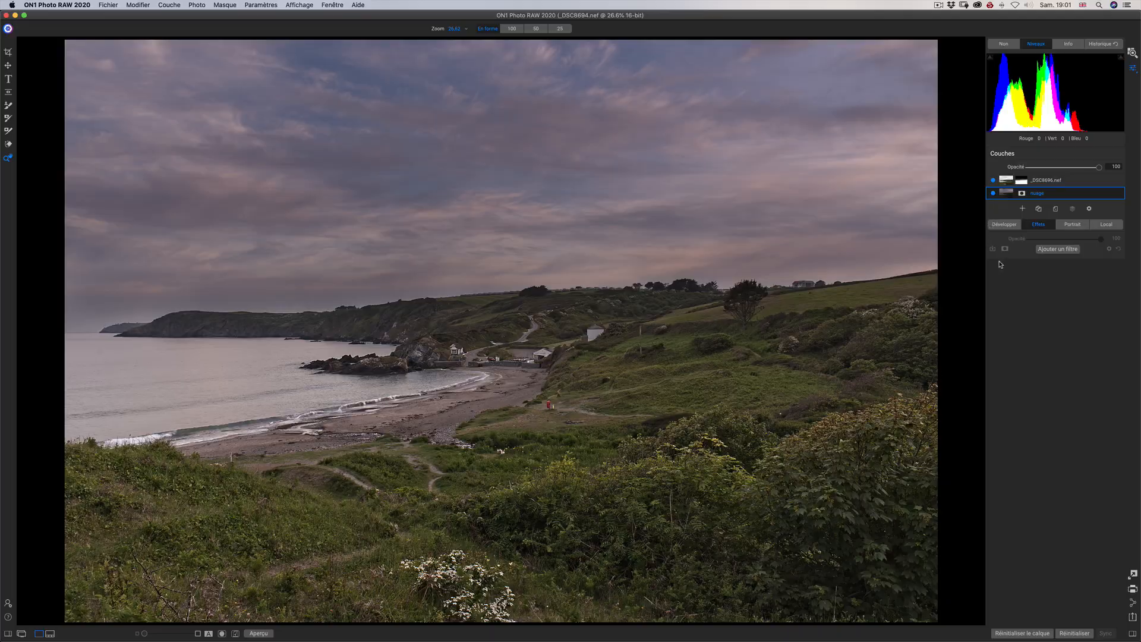
click(1057, 248)
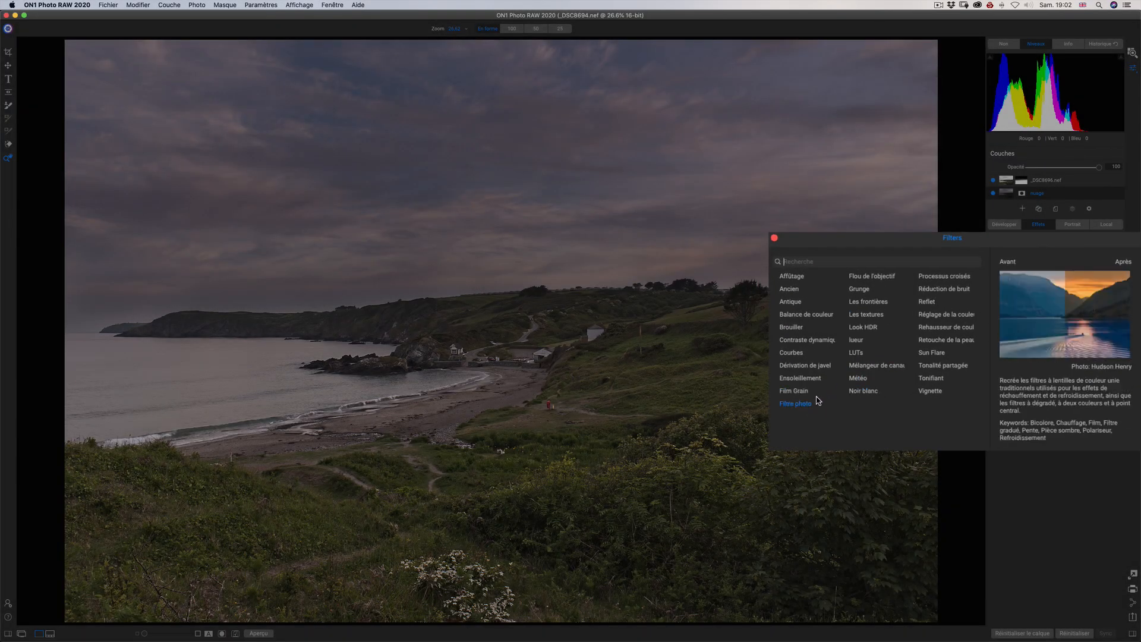
click(855, 340)
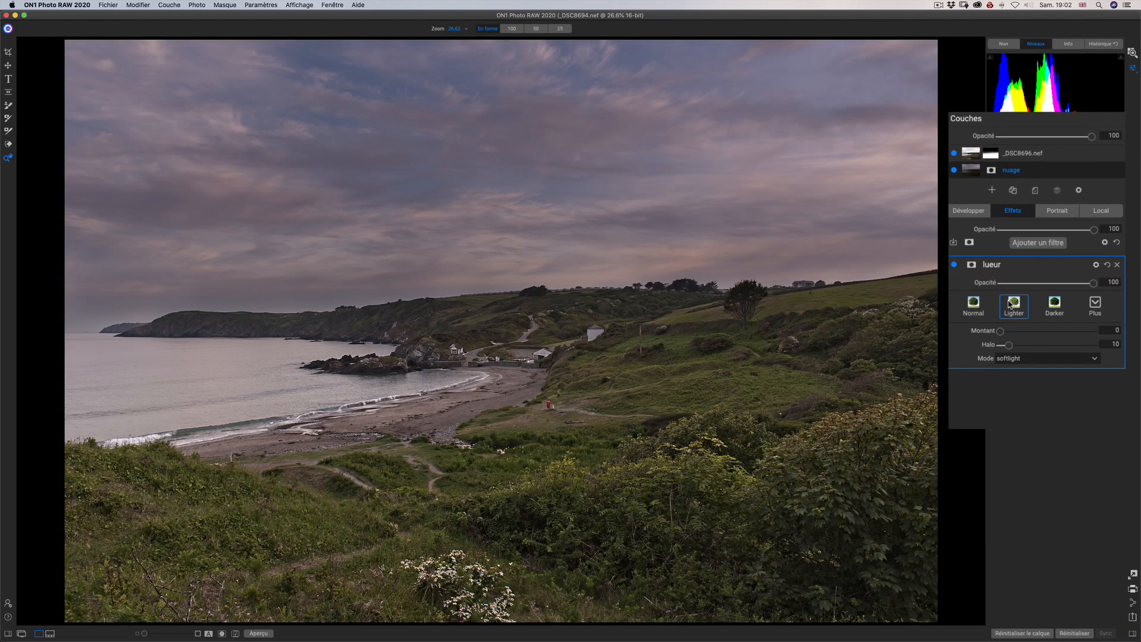
- Try the lueur filter's Normal and Lighter presets, settle on Darker, and strongly reduce the filter's opacity
click(975, 307)
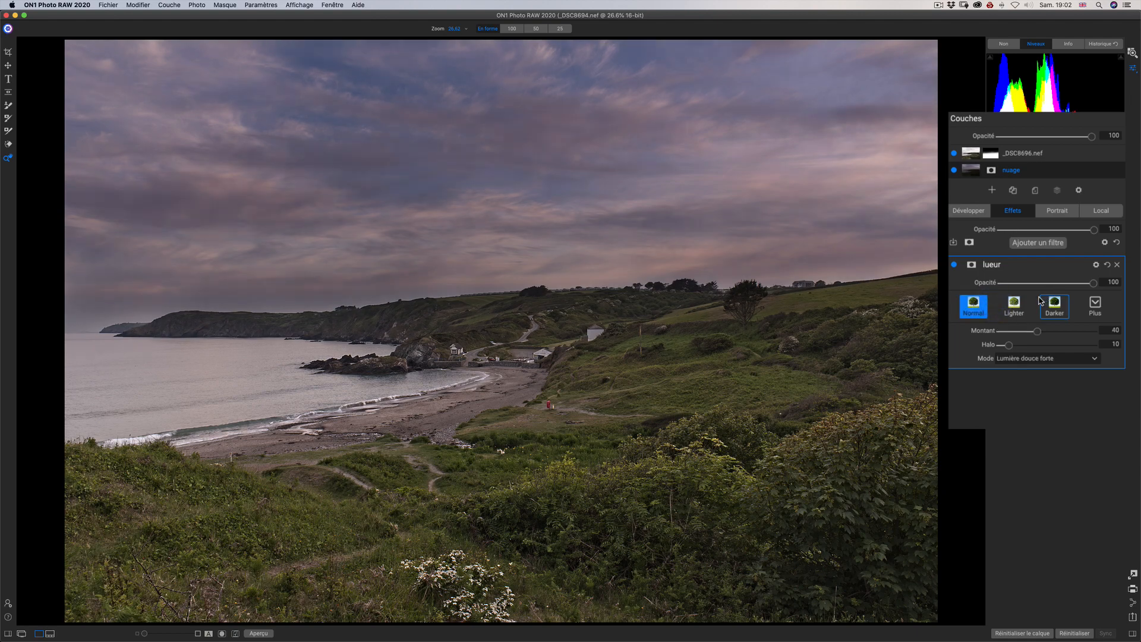
click(1018, 308)
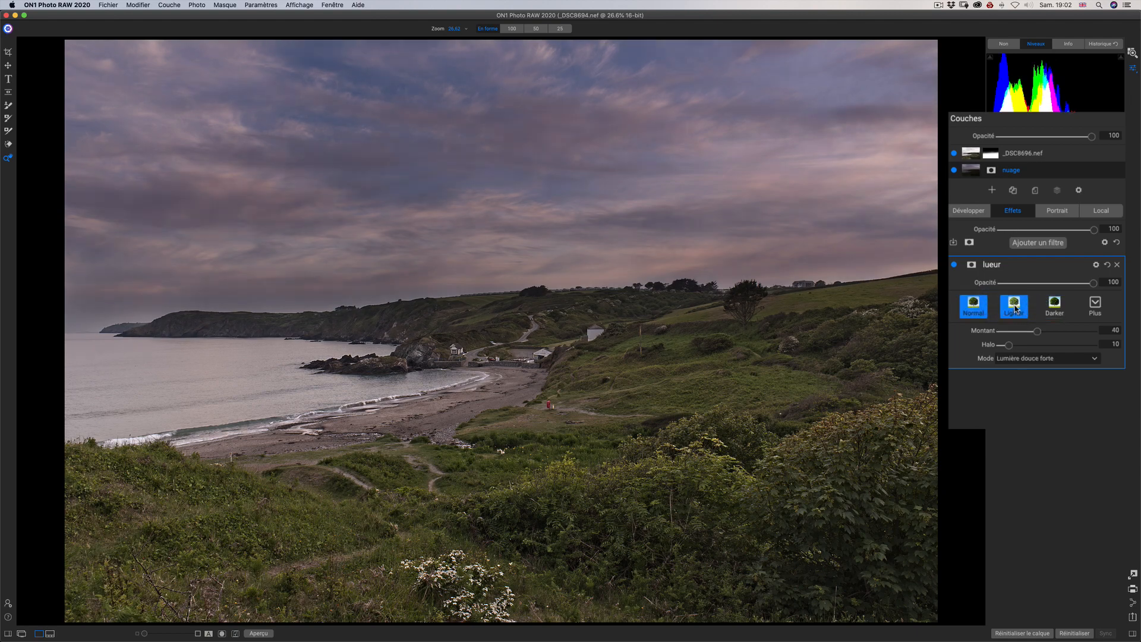
click(1052, 308)
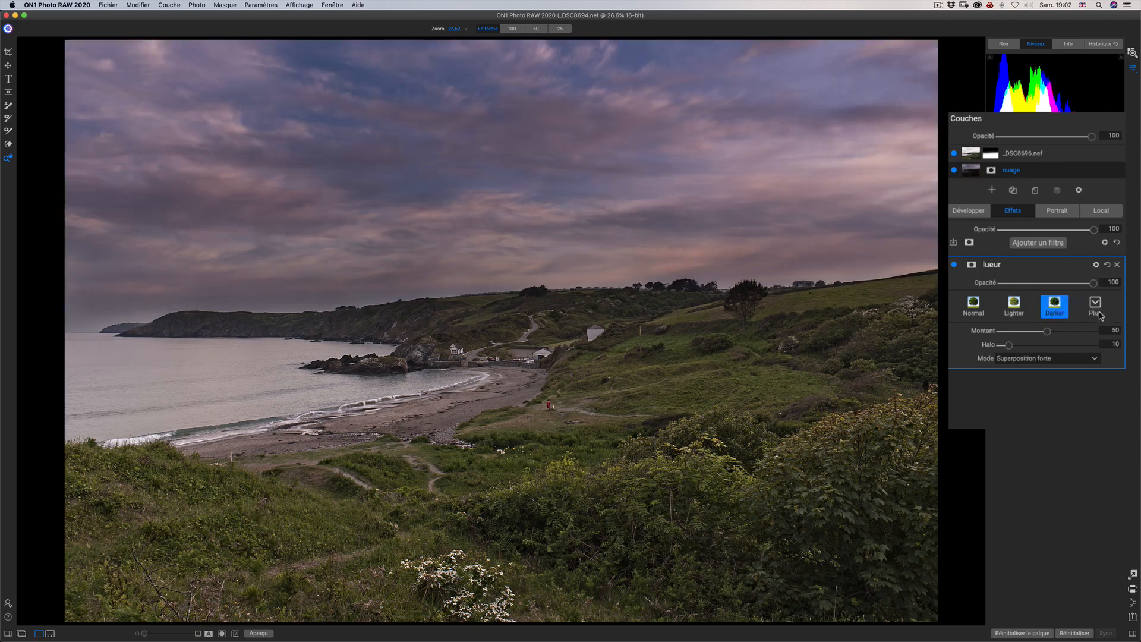
drag(1093, 285, 1010, 289)
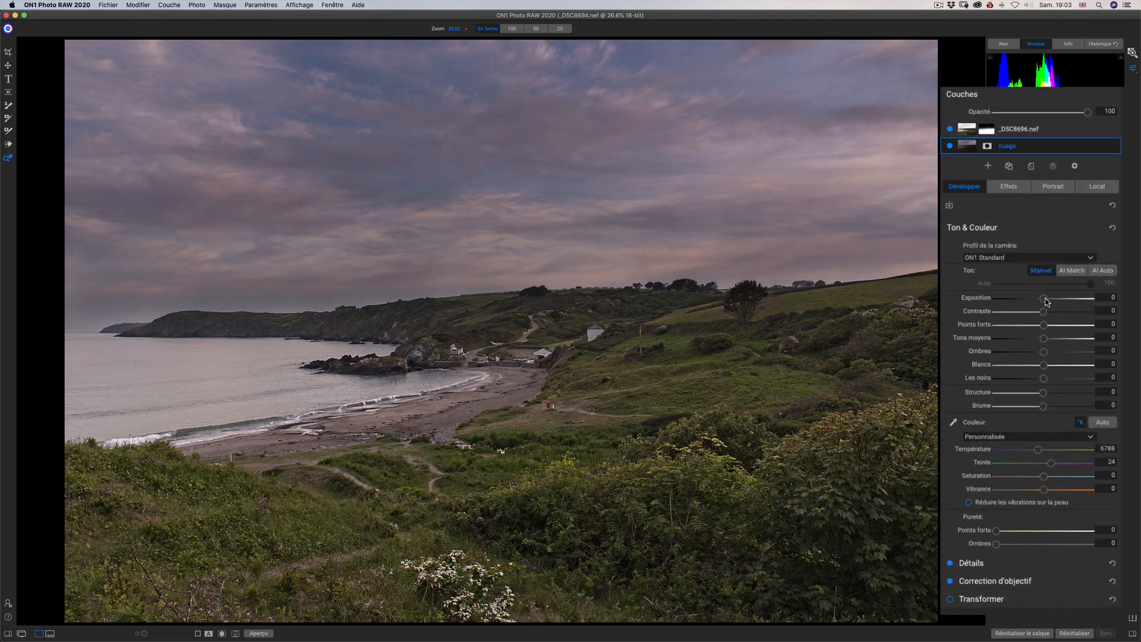
- Develop the nuage layer with exposure 0.5, tint 6, temperature 8213, structure -84 and shadows -29
drag(1045, 303, 1047, 302)
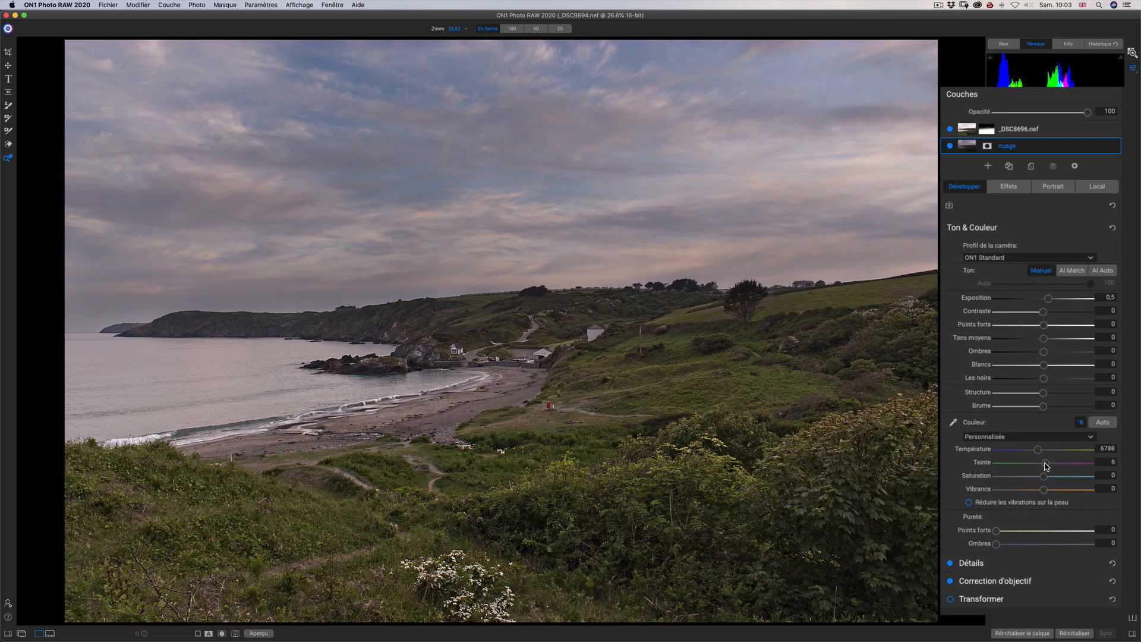
click(1045, 462)
drag(1041, 452, 1049, 451)
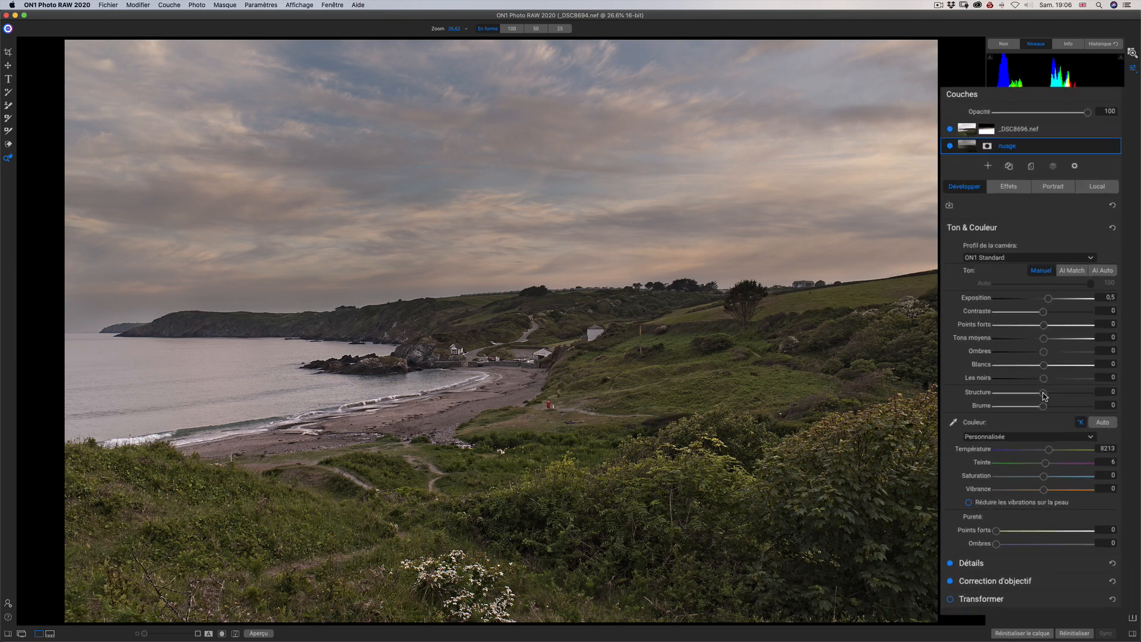
drag(1044, 396, 1004, 395)
mouse_move(1047, 356)
mouse_down()
mouse_move(1082, 356)
mouse_move(1032, 358)
mouse_up()
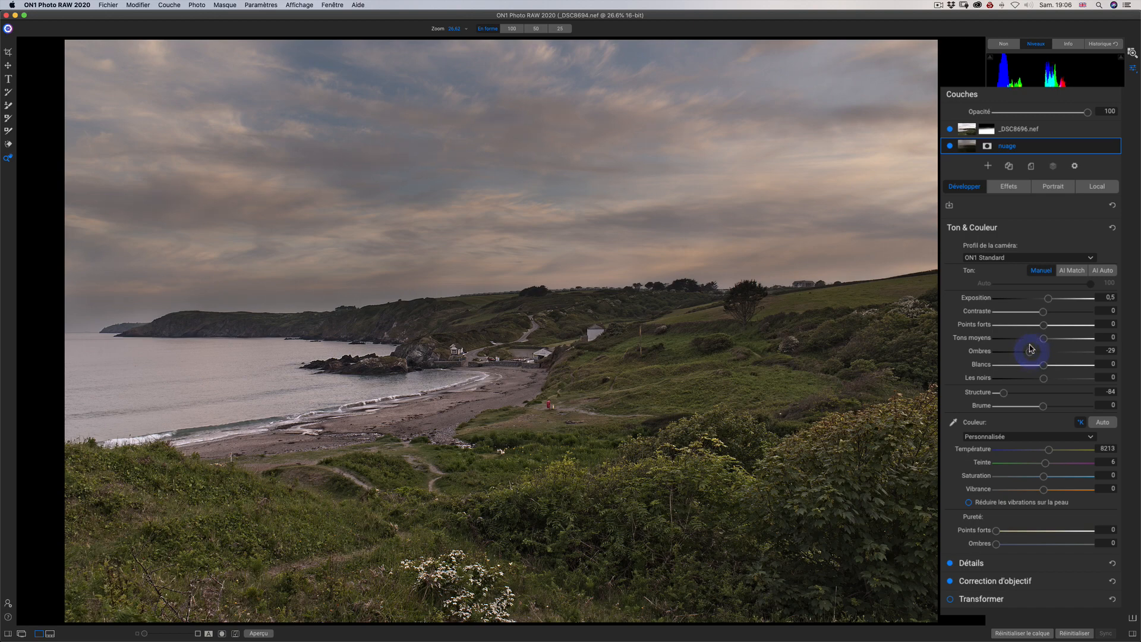
- Set the _DSC8696 layer's shadows to 14 and its layer opacity to 74
click(966, 130)
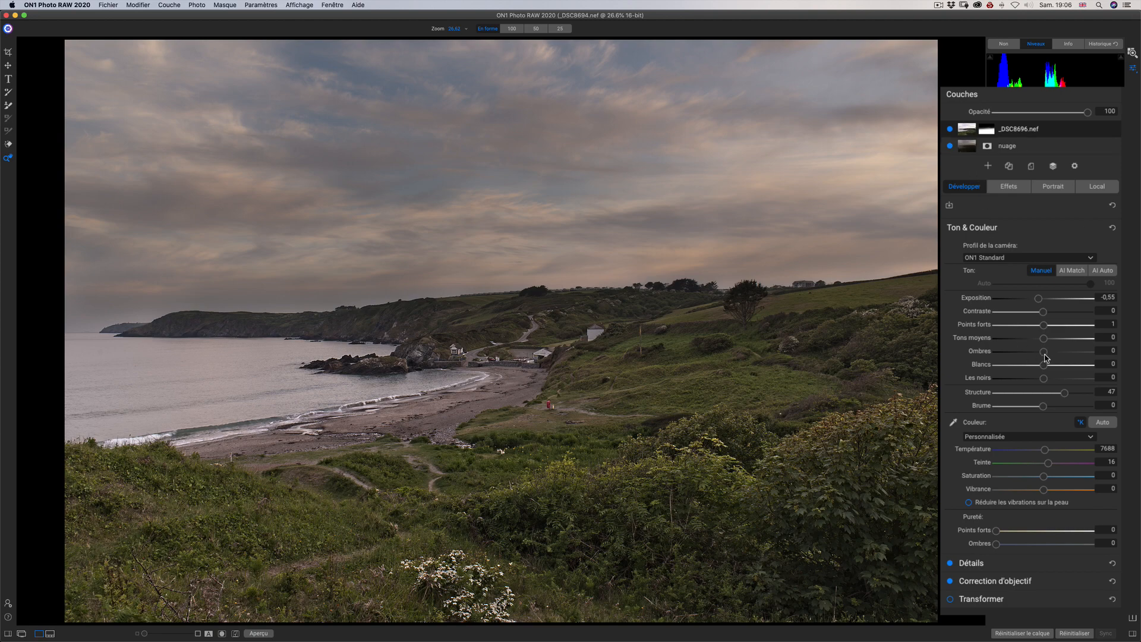
drag(1044, 352, 1052, 352)
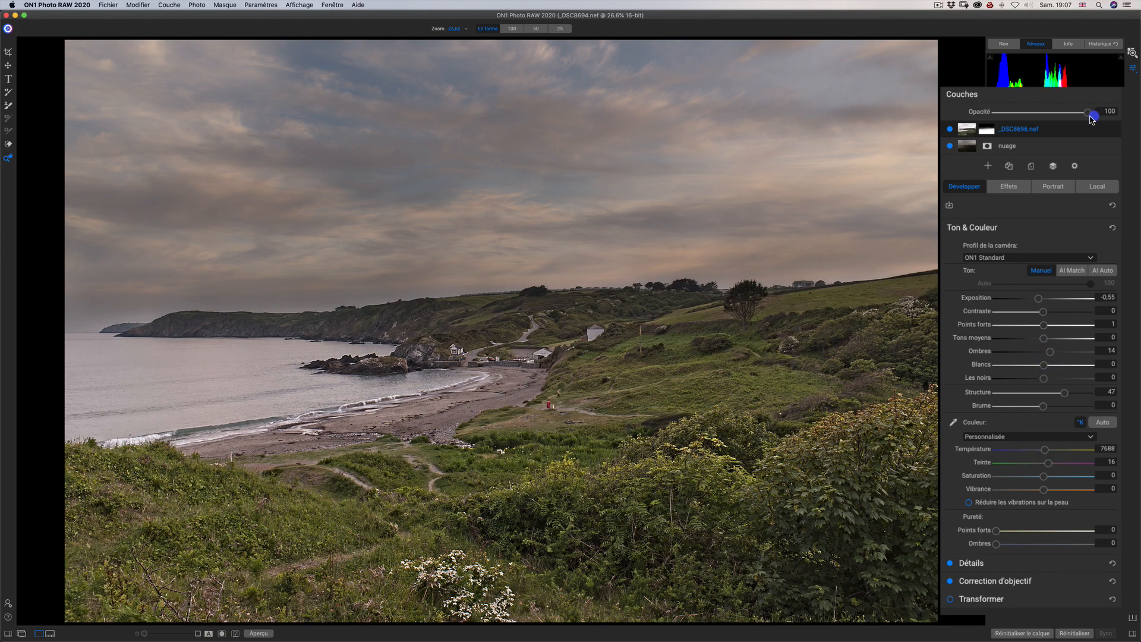
drag(1087, 112, 1064, 115)
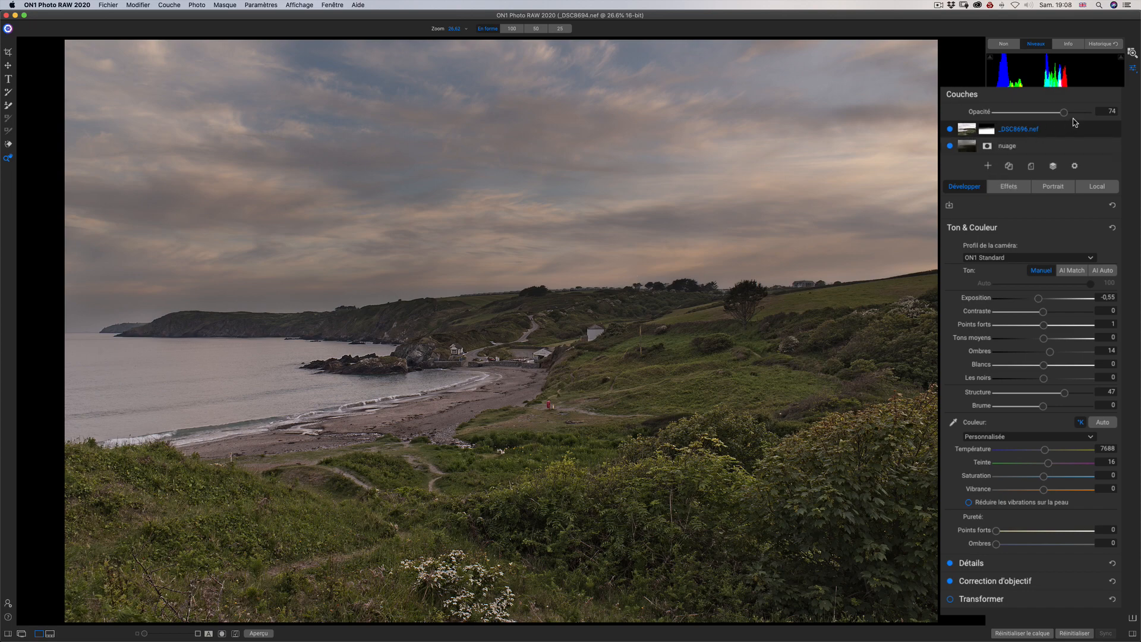
- Create a new stamped layer from the blend above _DSC8696 and set its temperature to 10
right_click(970, 132)
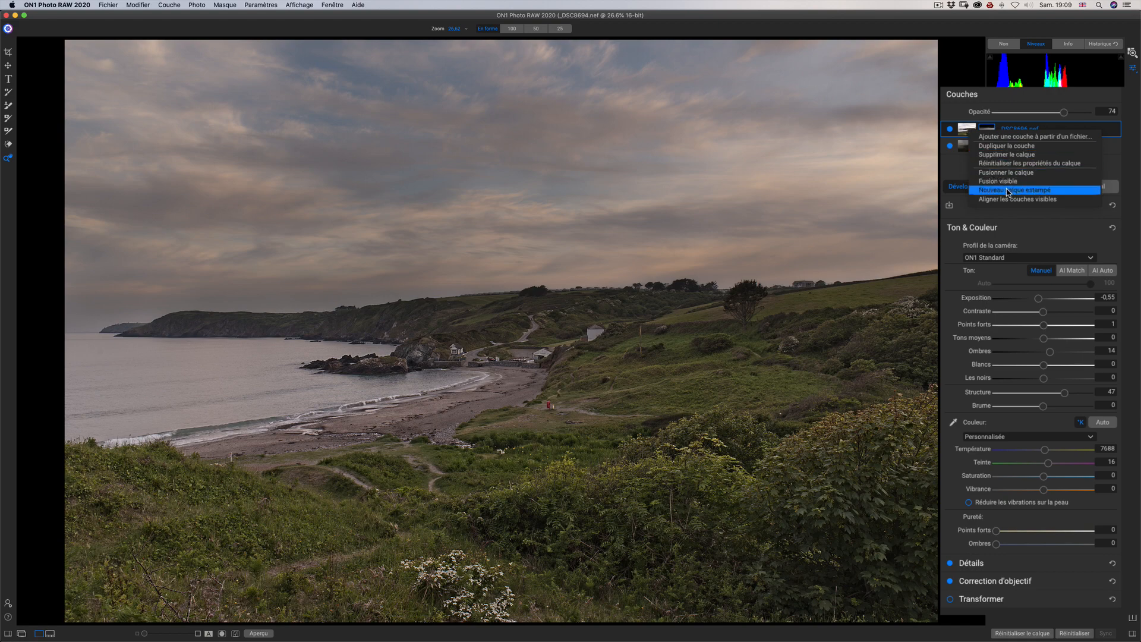
click(1008, 190)
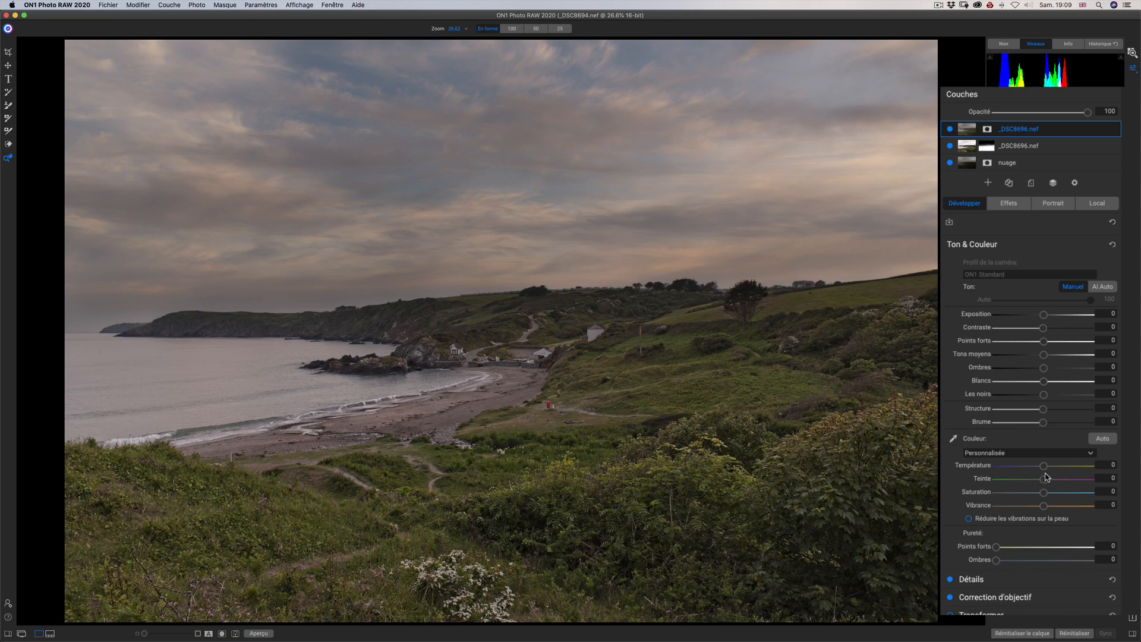
mouse_move(1047, 466)
mouse_down()
mouse_move(1067, 465)
mouse_move(1030, 466)
mouse_up()
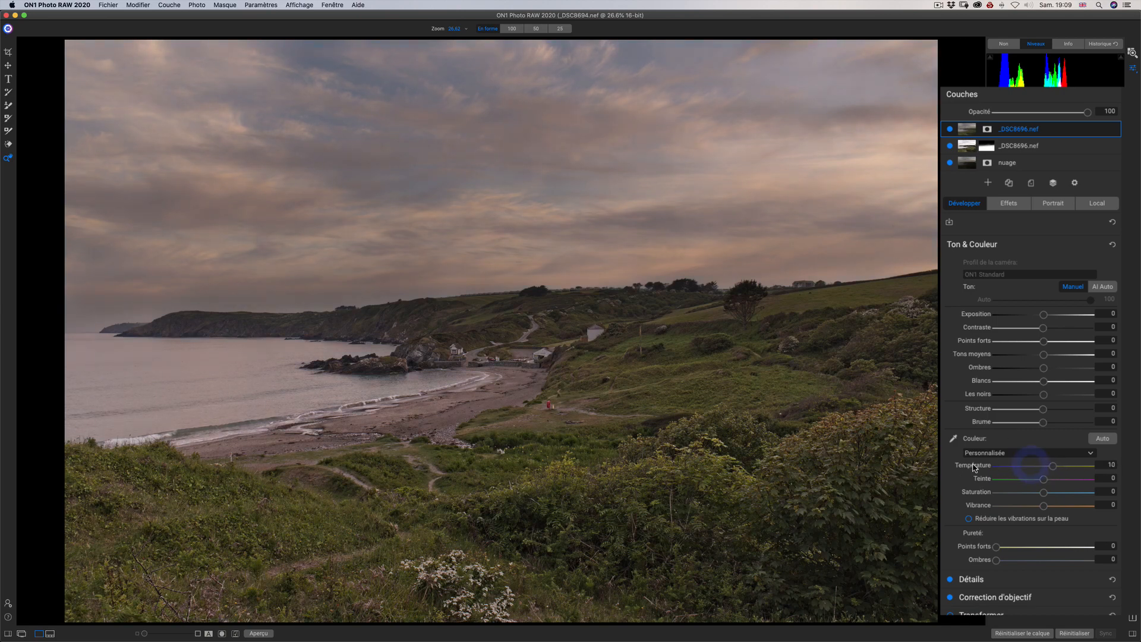